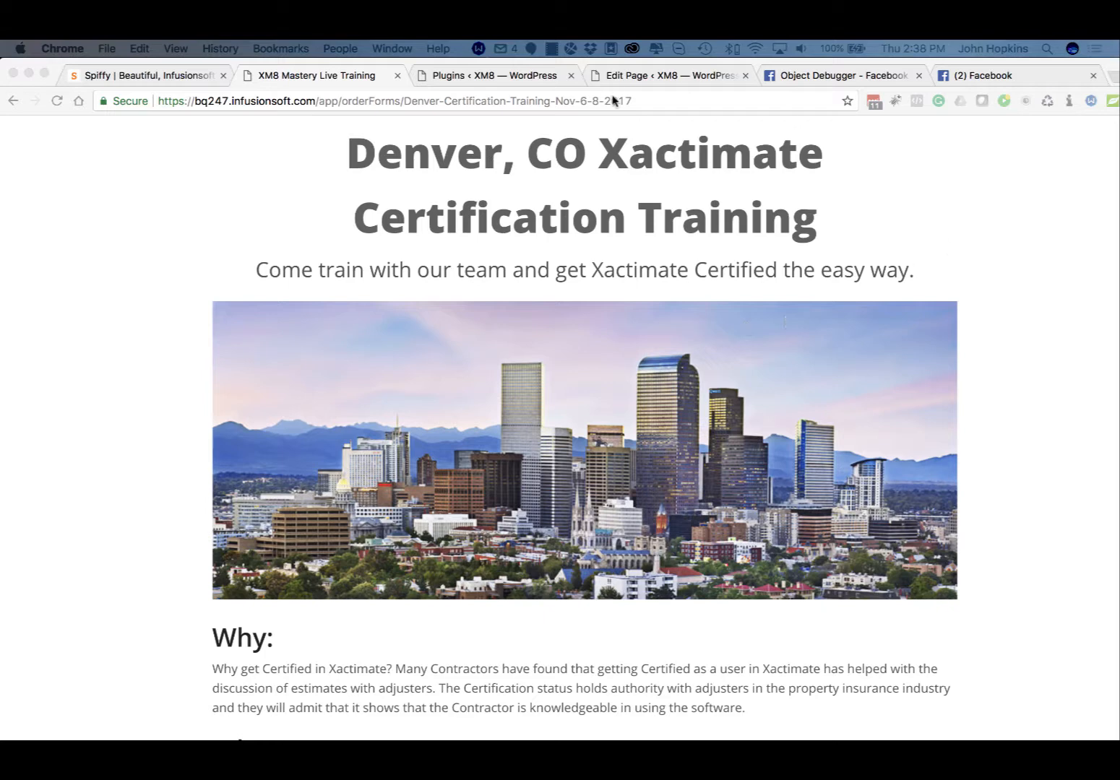
- Copy the Denver training order form's URL into a new Facebook post to check its link preview, and close the post unpublished
left_click(422, 107)
key("super+c")
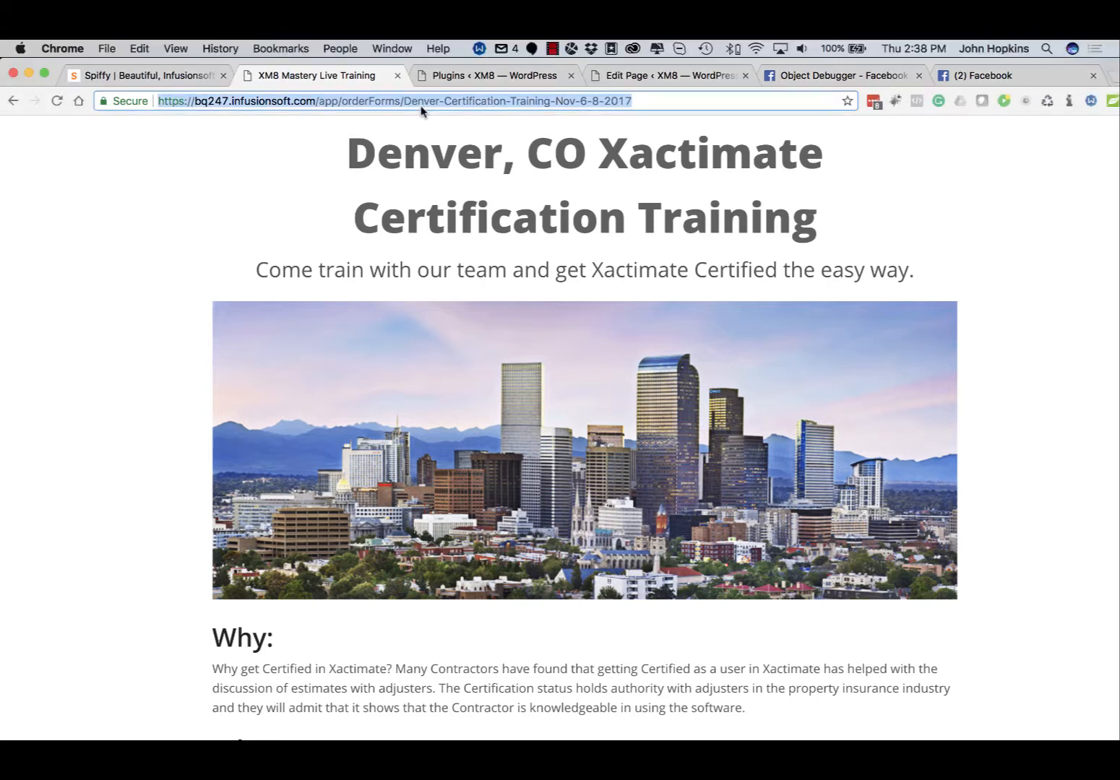
left_click(975, 75)
left_click(408, 214)
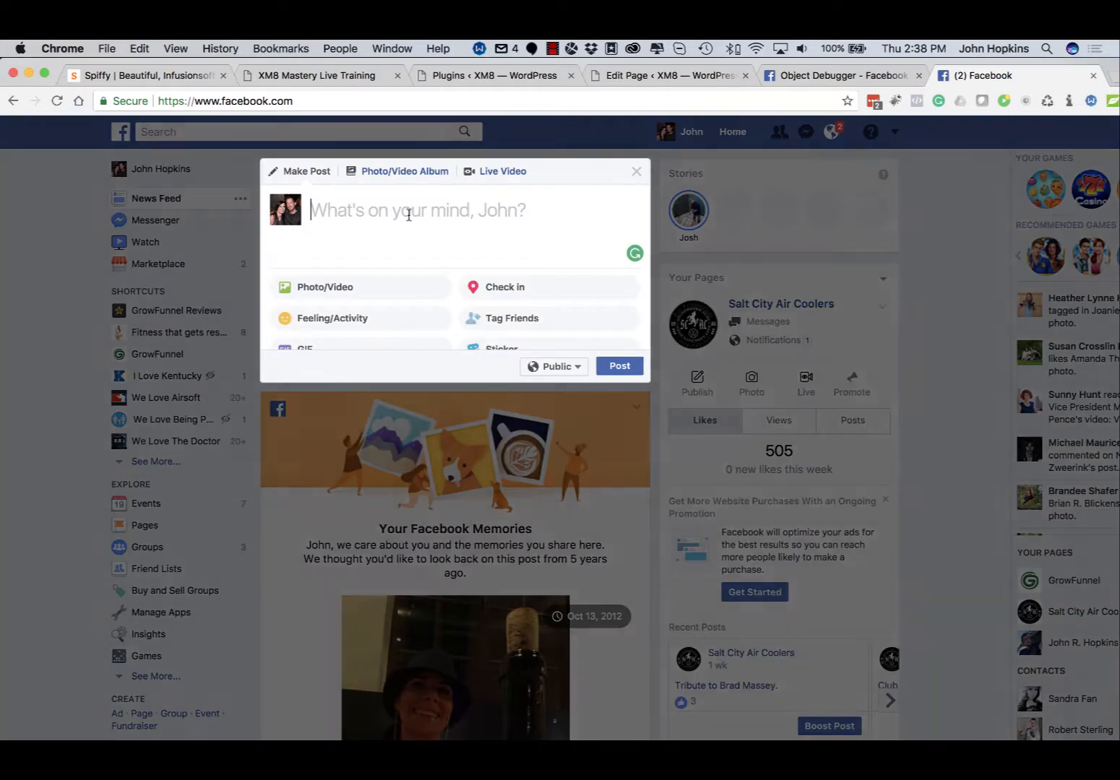
key("super+v")
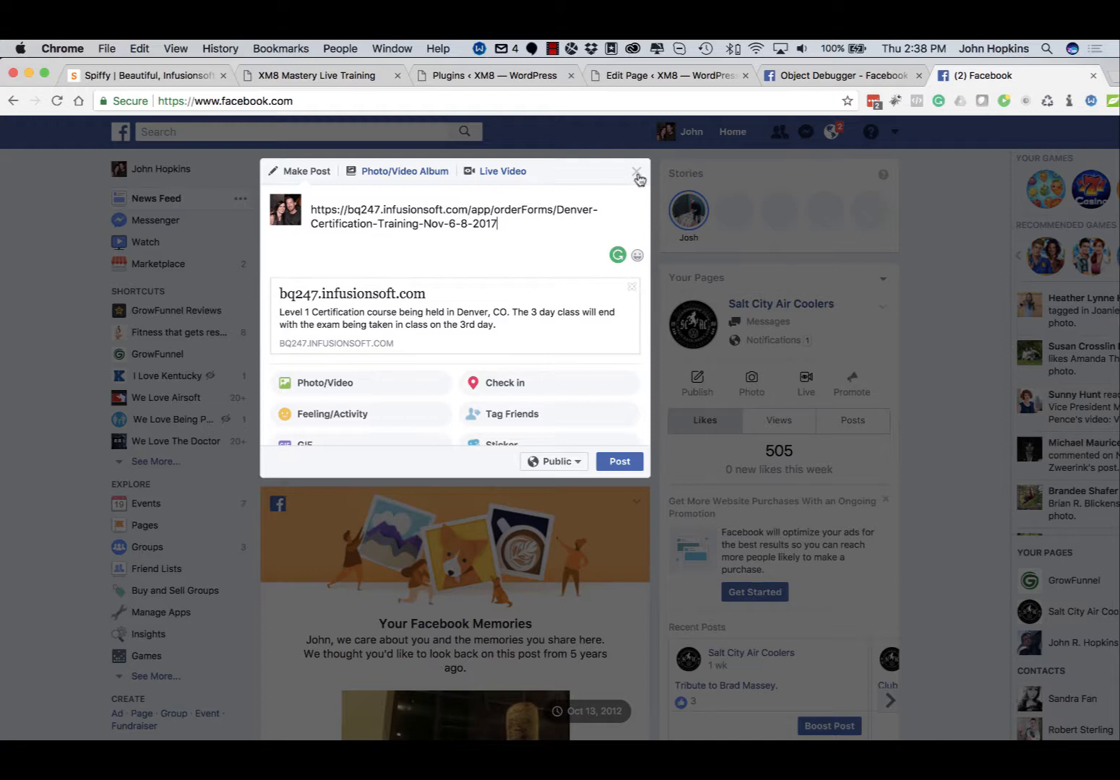
left_click(632, 287)
left_click(635, 174)
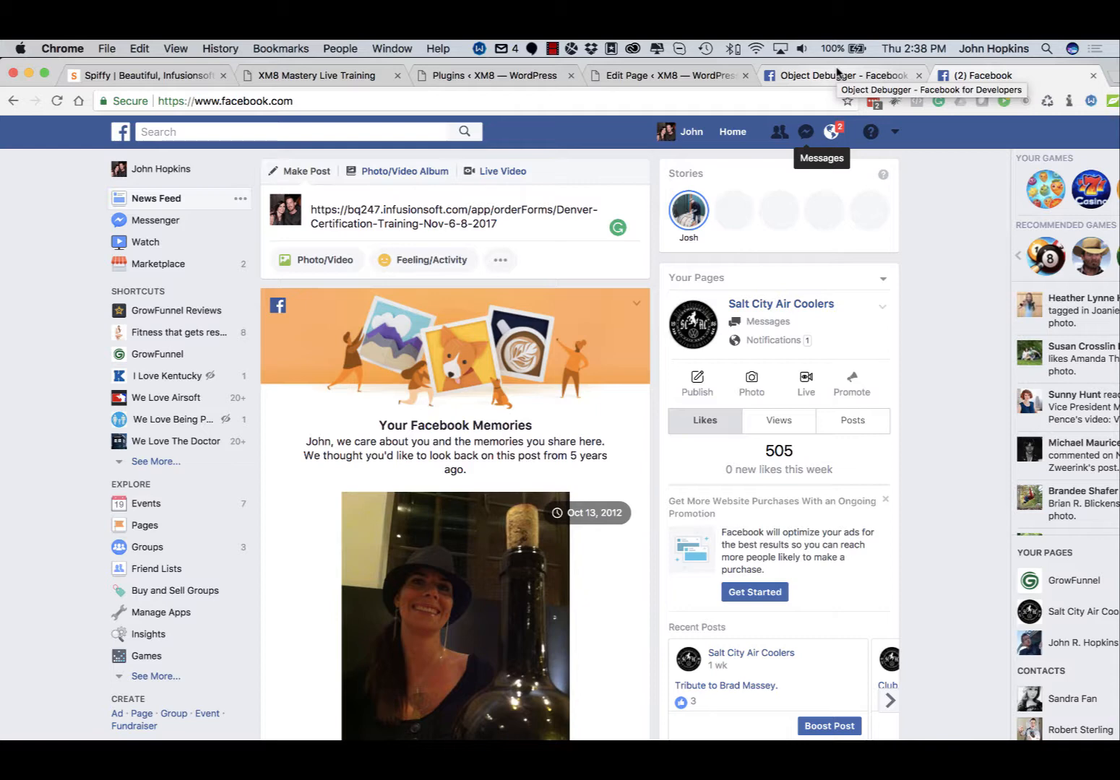
- Look at the Spiffy homepage and examine the Denver training order form from its heading through the billing and payment sections
left_click(195, 75)
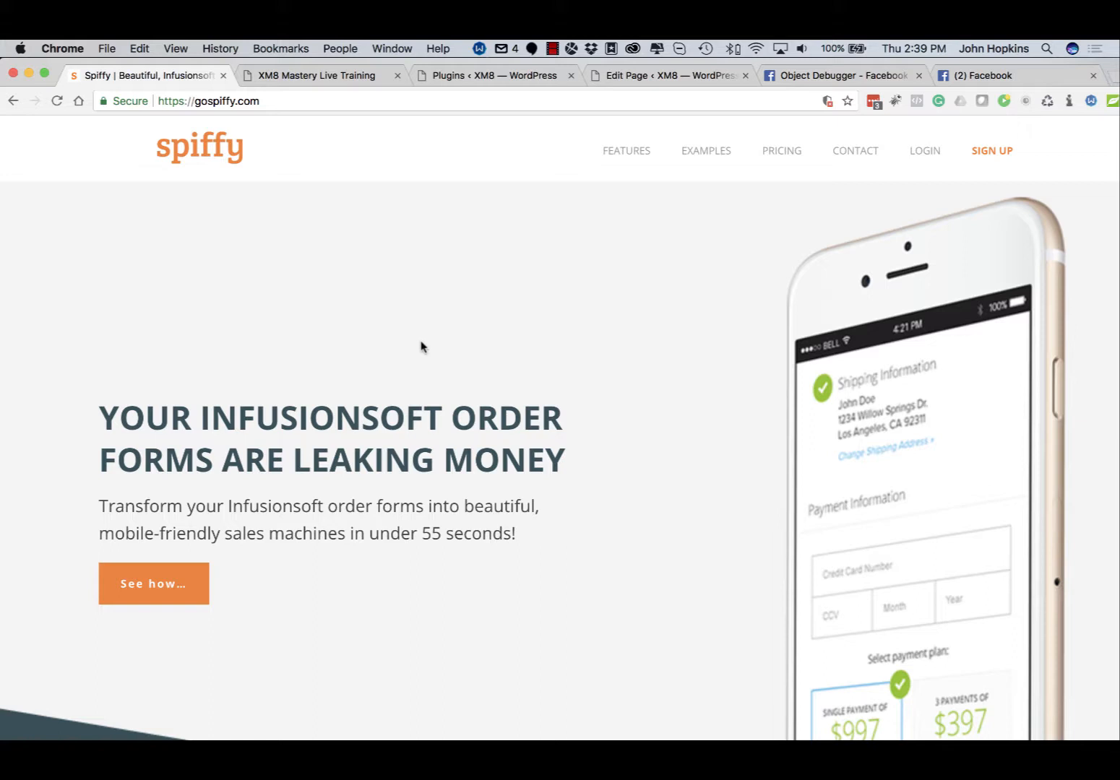
left_click(323, 76)
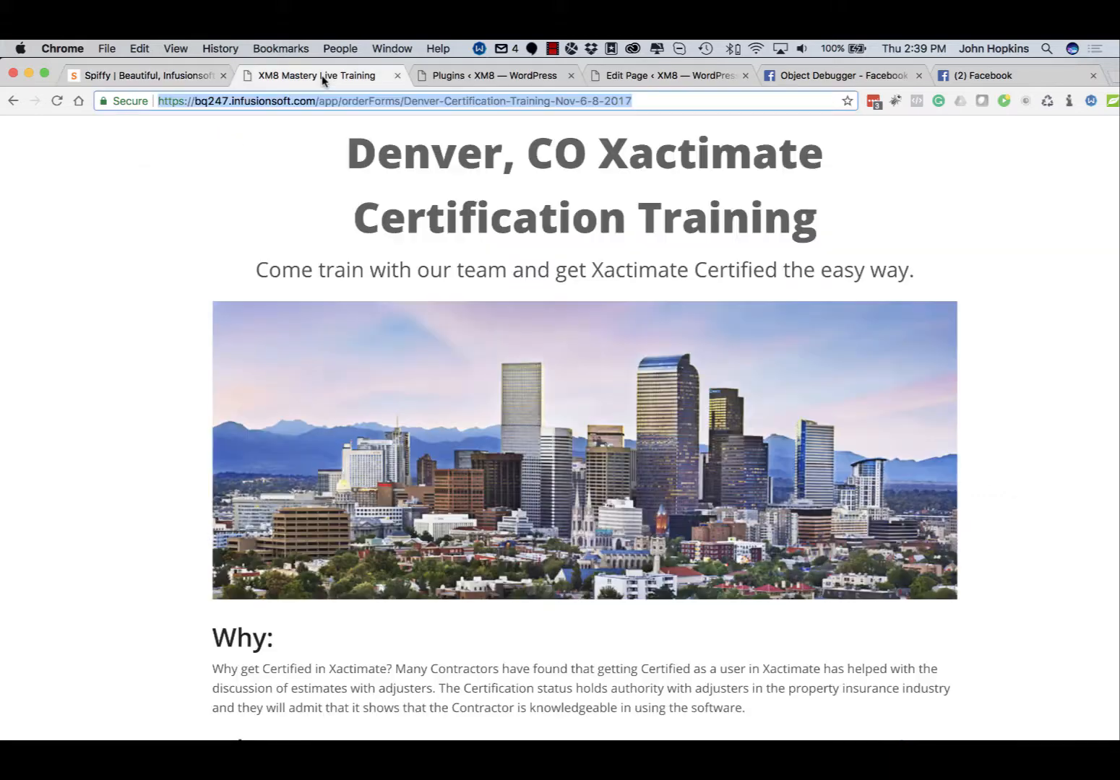
left_click(45, 318)
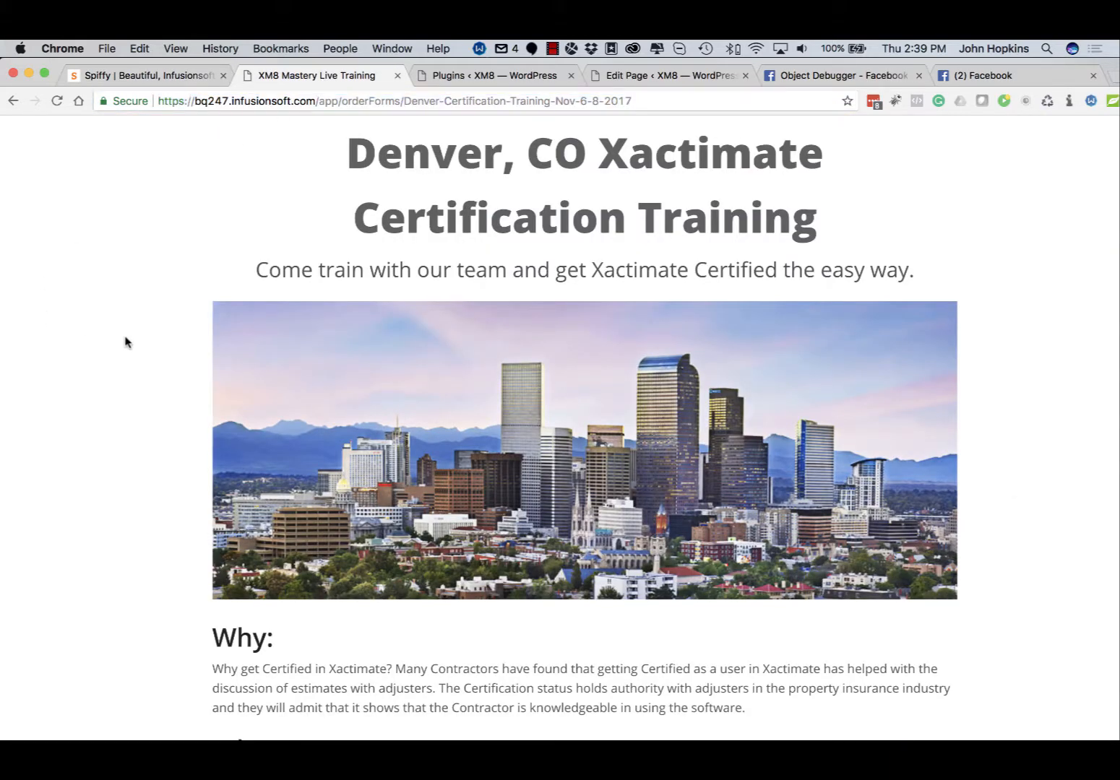
scroll(138, 340, "down", 1)
scroll(138, 341, "up", 1)
scroll(138, 342, "down", 2)
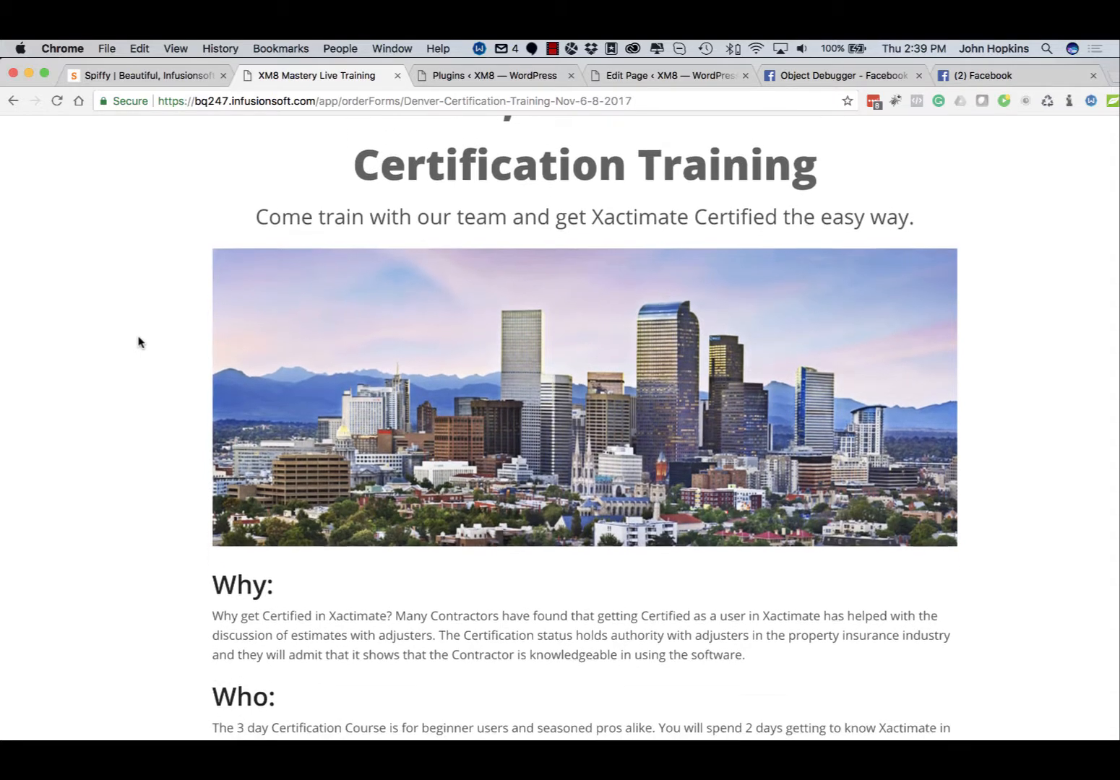
scroll(138, 341, "up", 2)
scroll(140, 342, "up", 1)
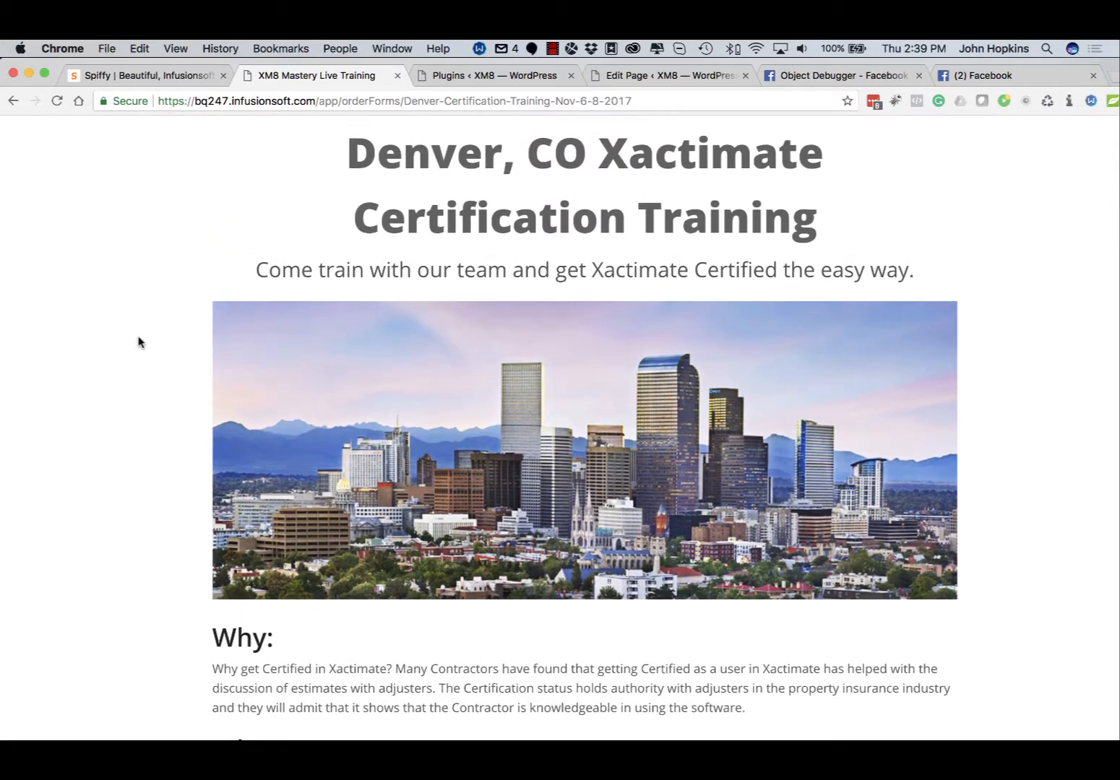
scroll(140, 341, "down", 1)
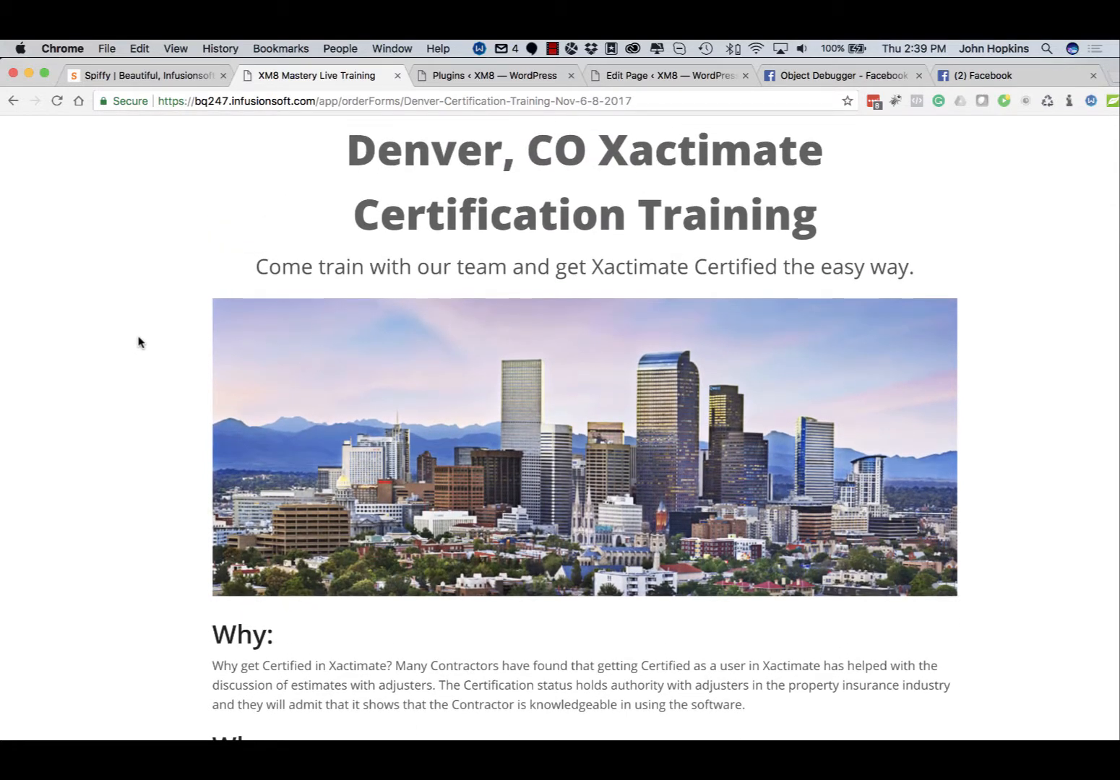
scroll(139, 341, "down", 1)
scroll(139, 342, "down", 10)
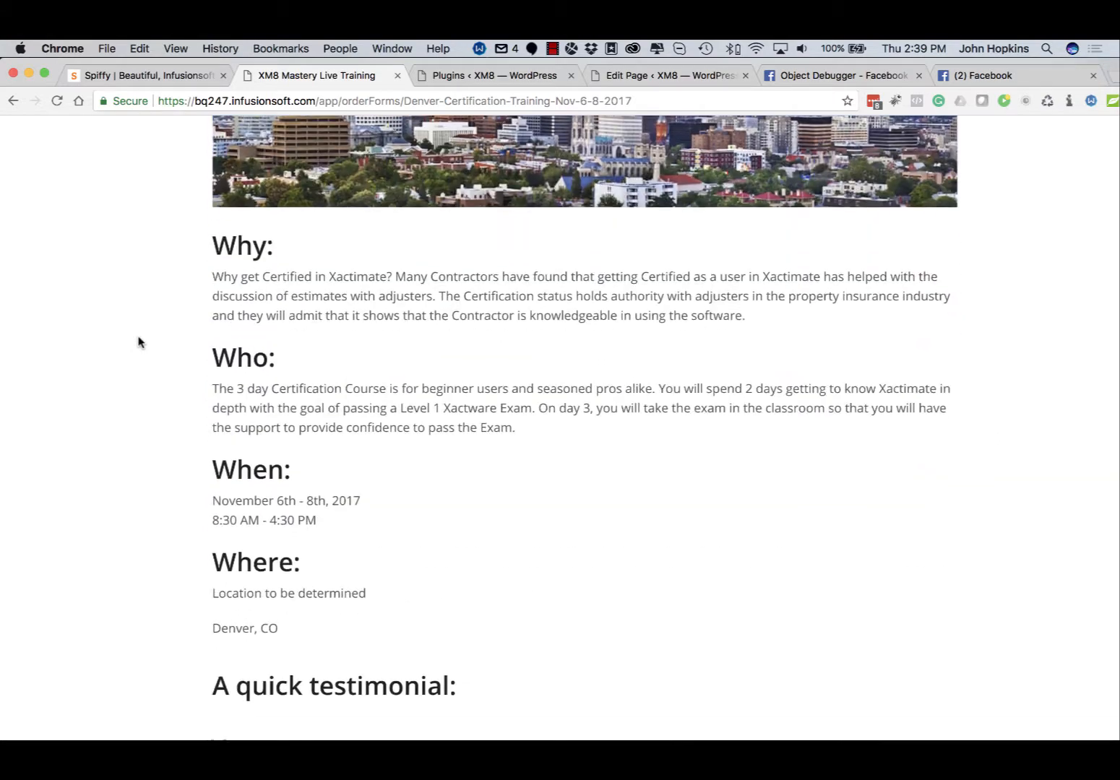
scroll(139, 341, "down", 10)
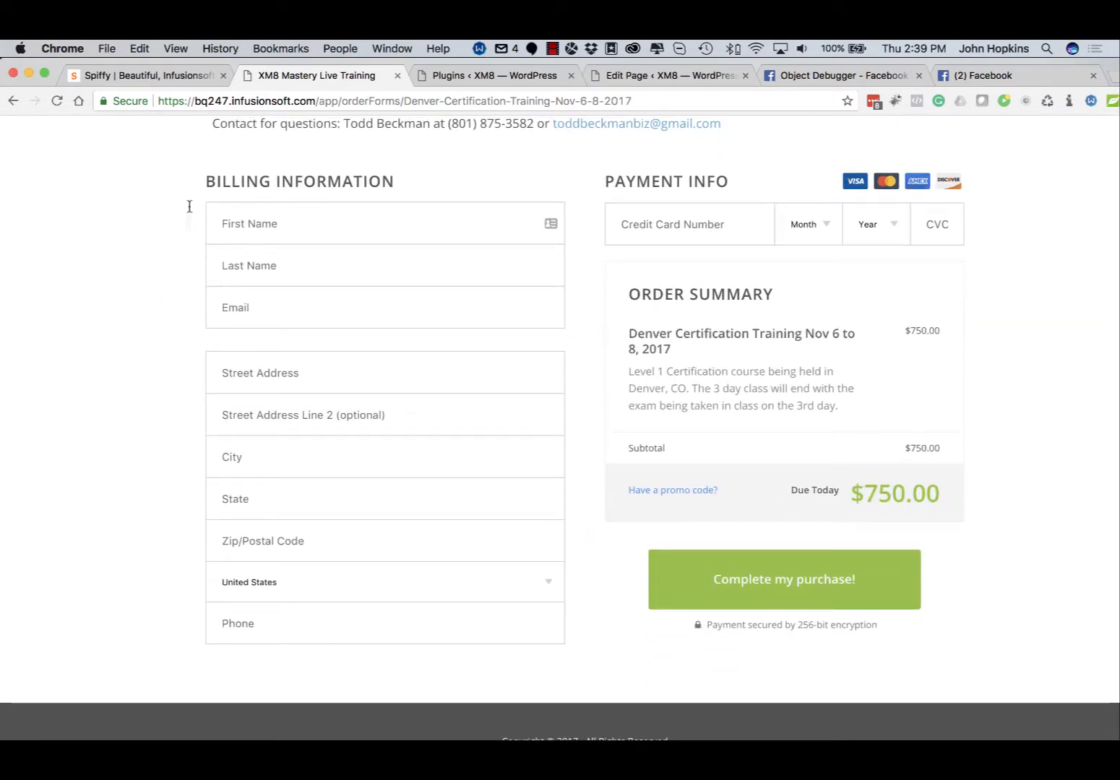
- Find the Quick Page/Post Redirect Plugin among the installed WordPress plugins and review its details
left_click(460, 77)
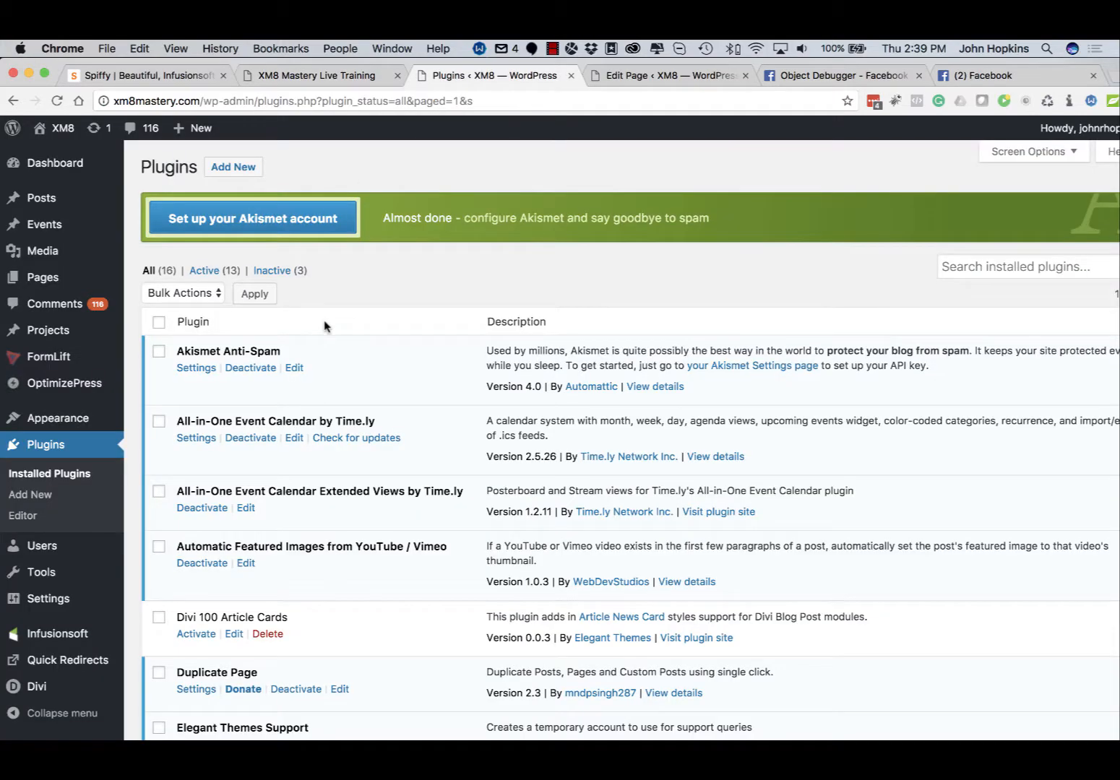
scroll(324, 327, "down", 5)
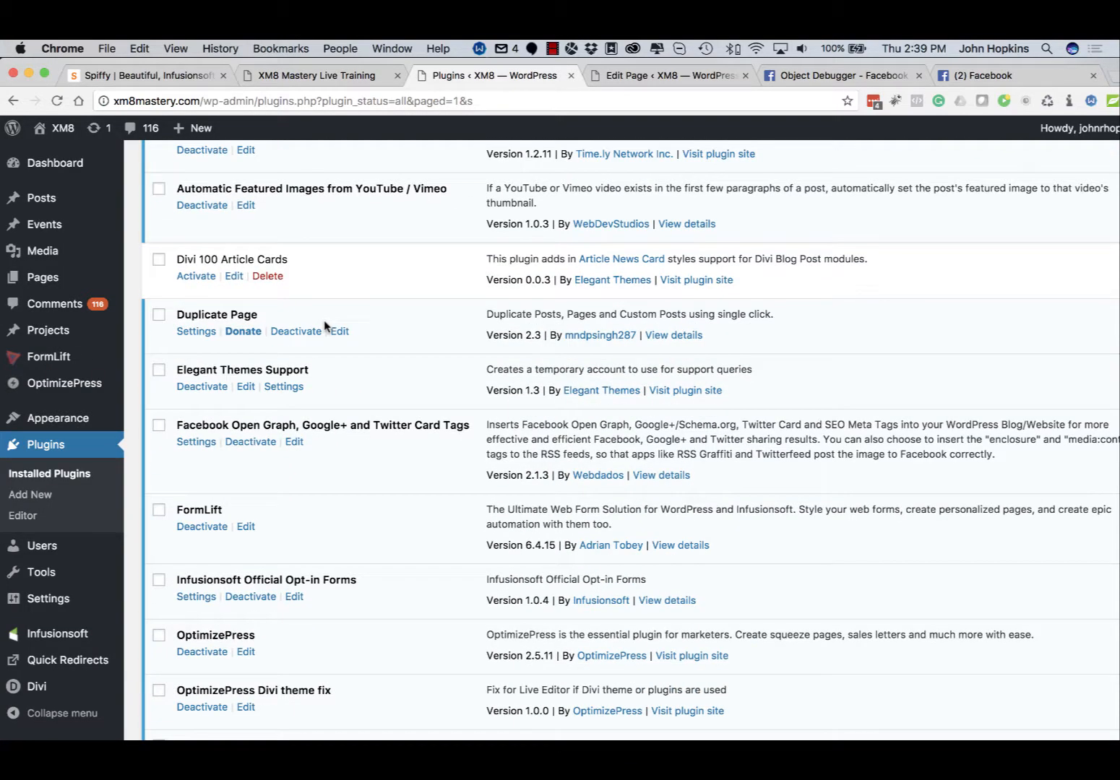
scroll(324, 326, "down", 2)
scroll(324, 324, "down", 2)
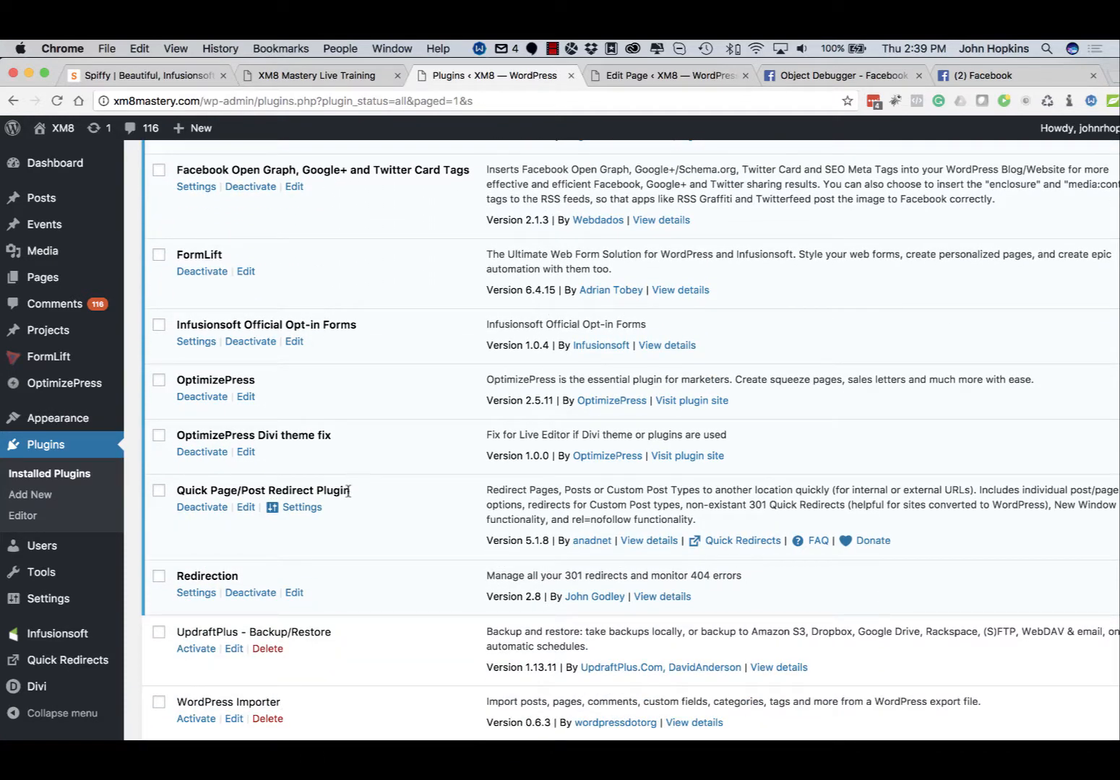
left_click(662, 541)
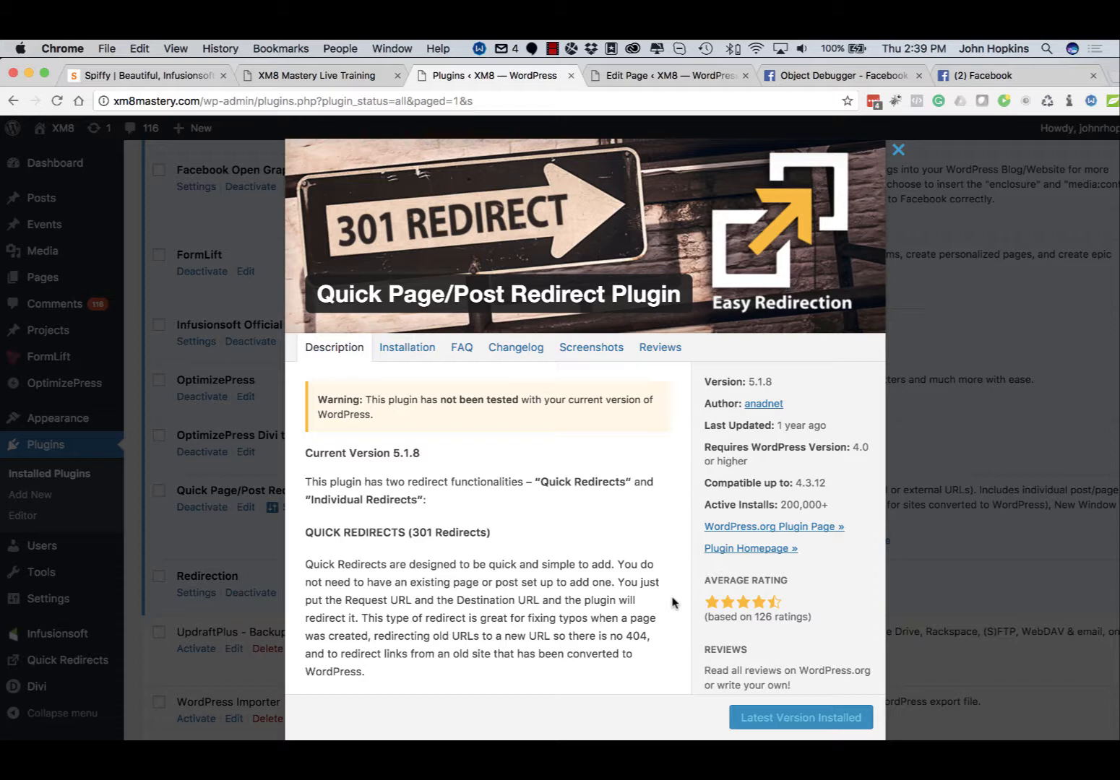
left_click(899, 151)
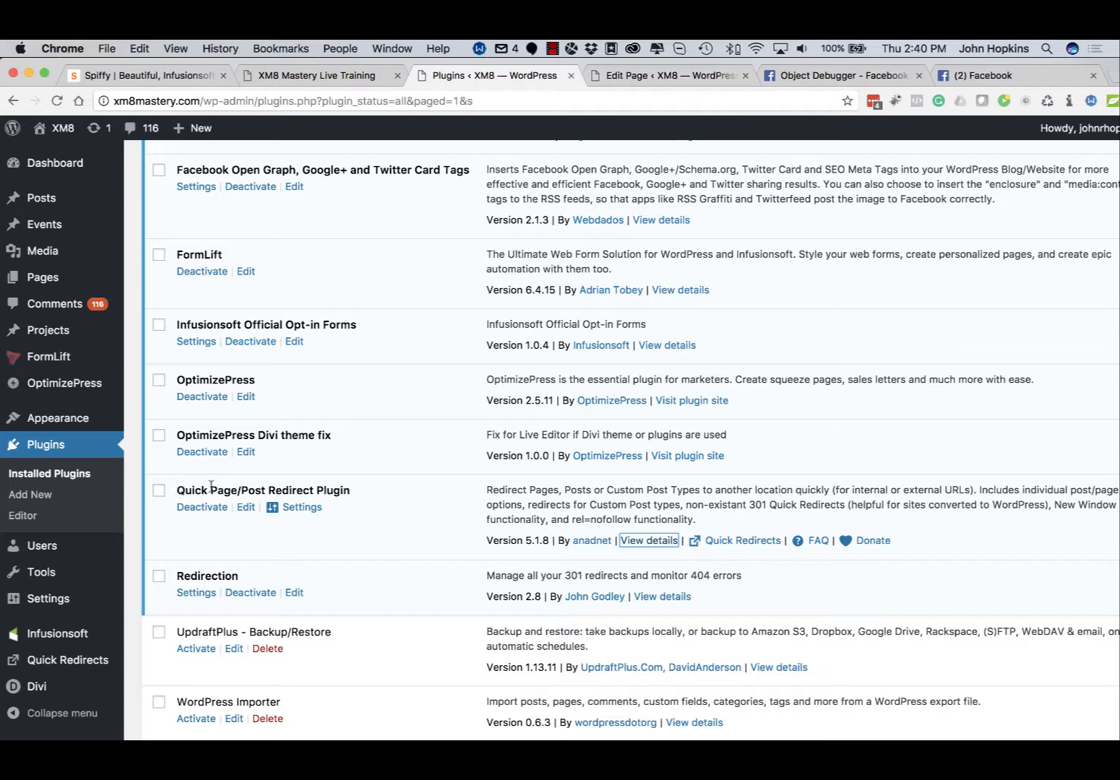
left_click_drag(351, 492, 154, 490)
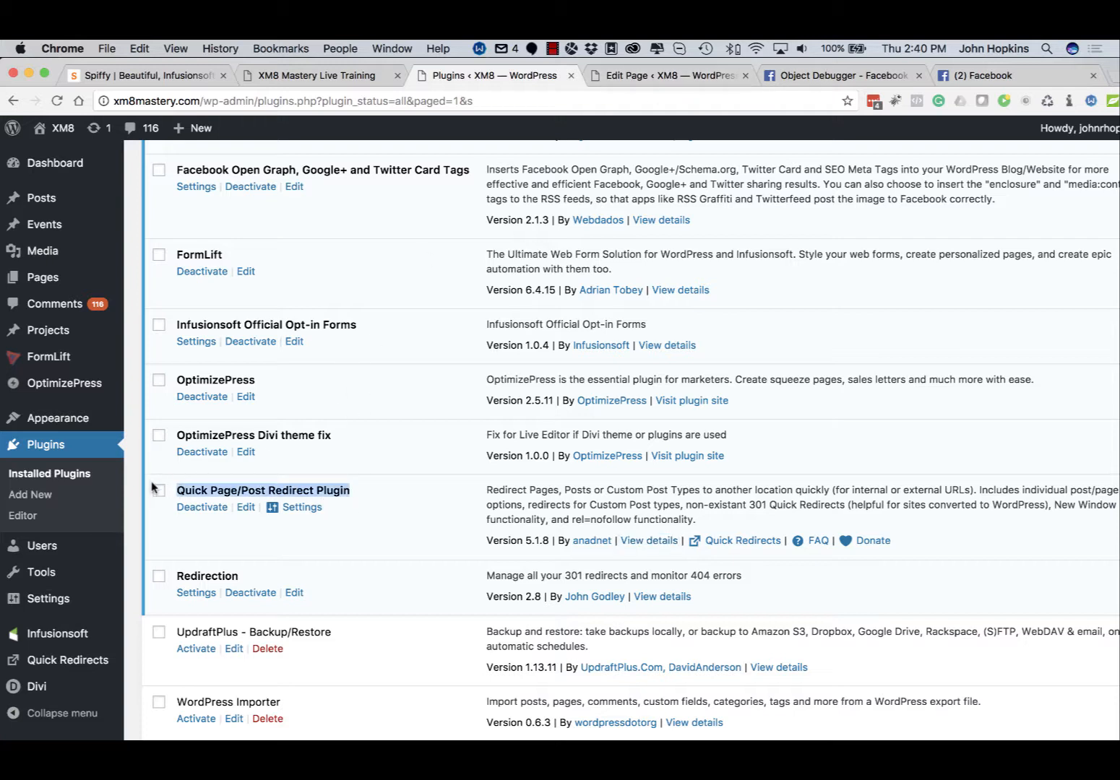
- Review the Denver, CO Xactimate Certification Training page's Divi text module content and its redirect settings in the WordPress page editor
left_click(639, 77)
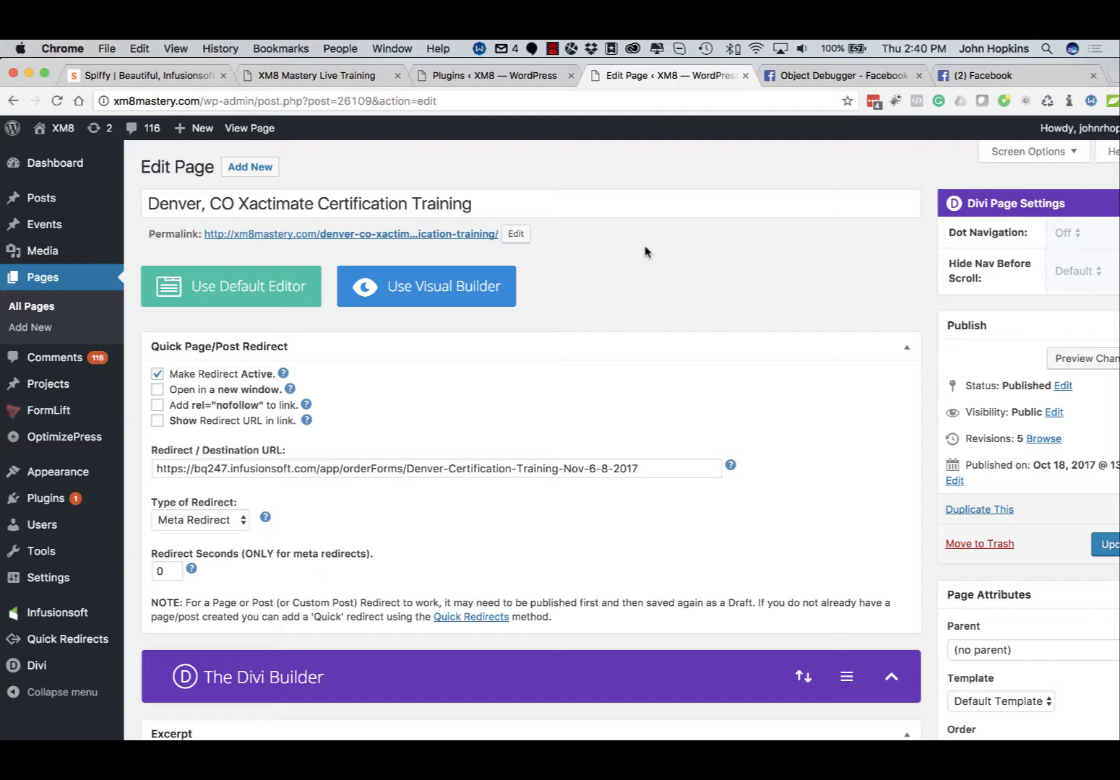
scroll(705, 462, "down", 5)
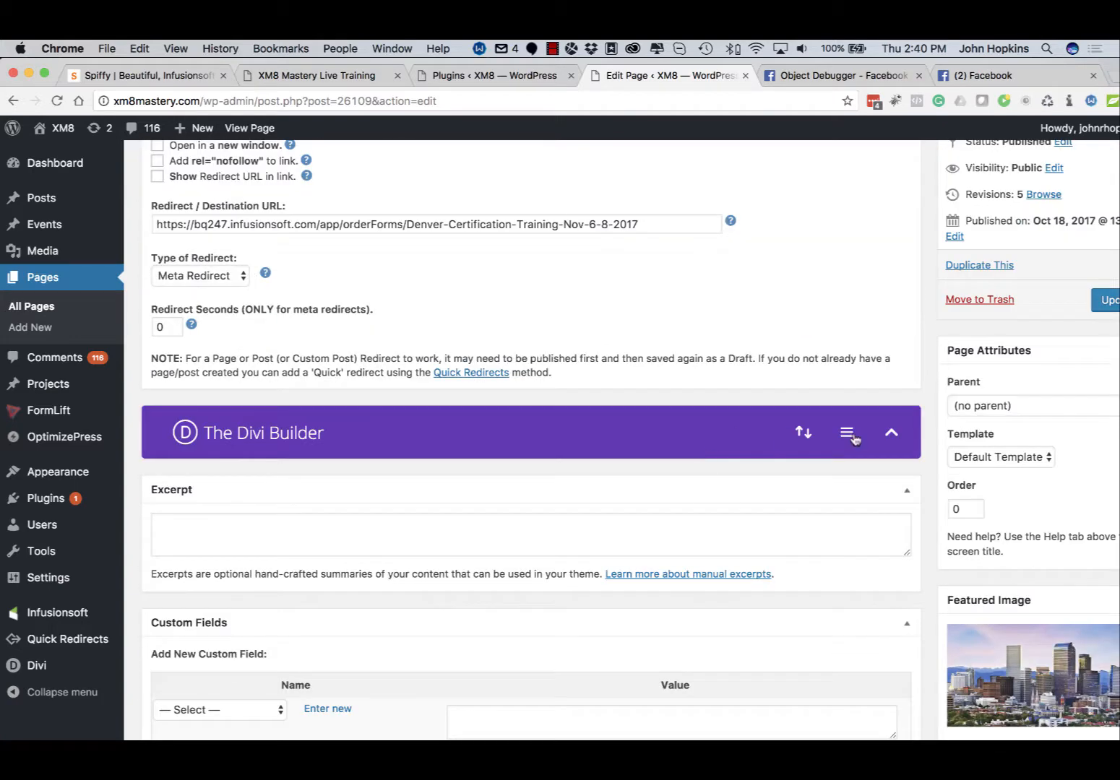
left_click(889, 434)
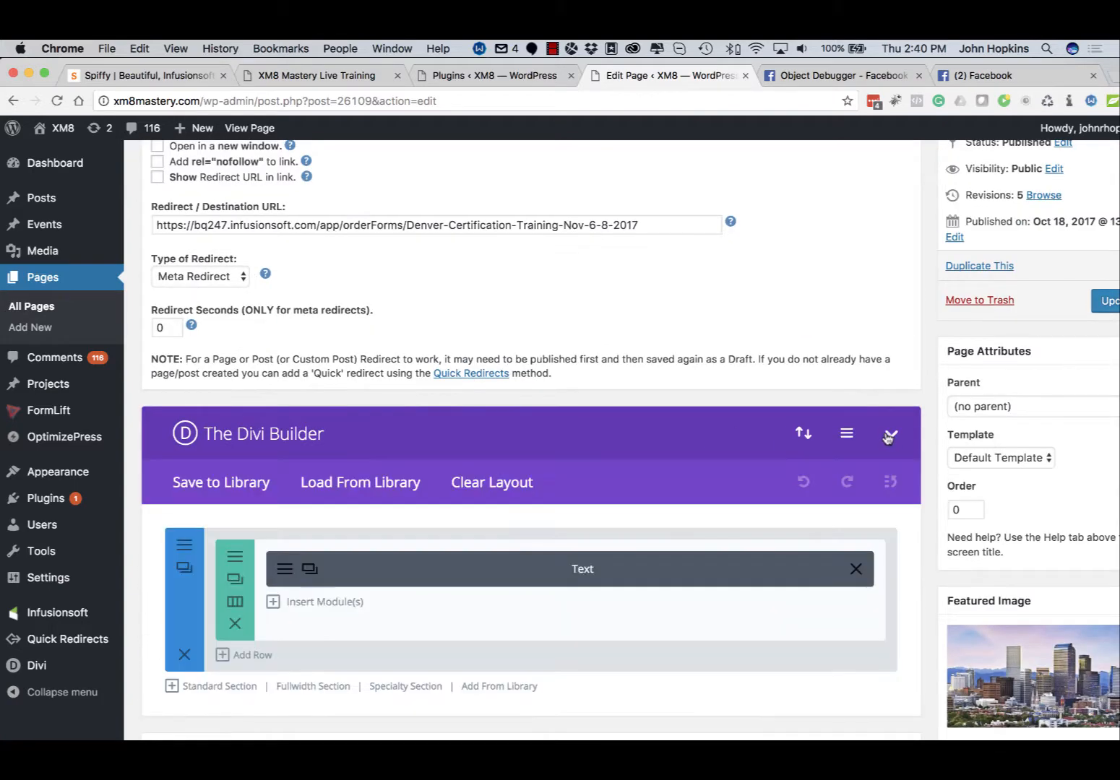
left_click(286, 570)
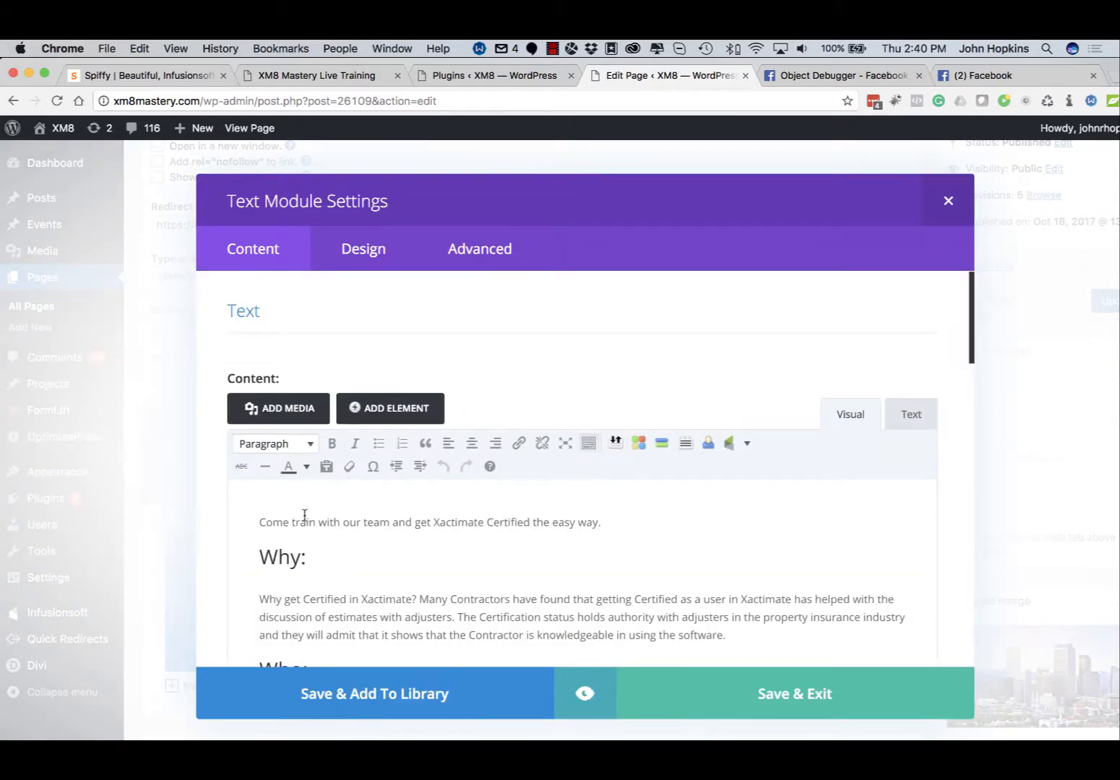
scroll(304, 515, "down", 10)
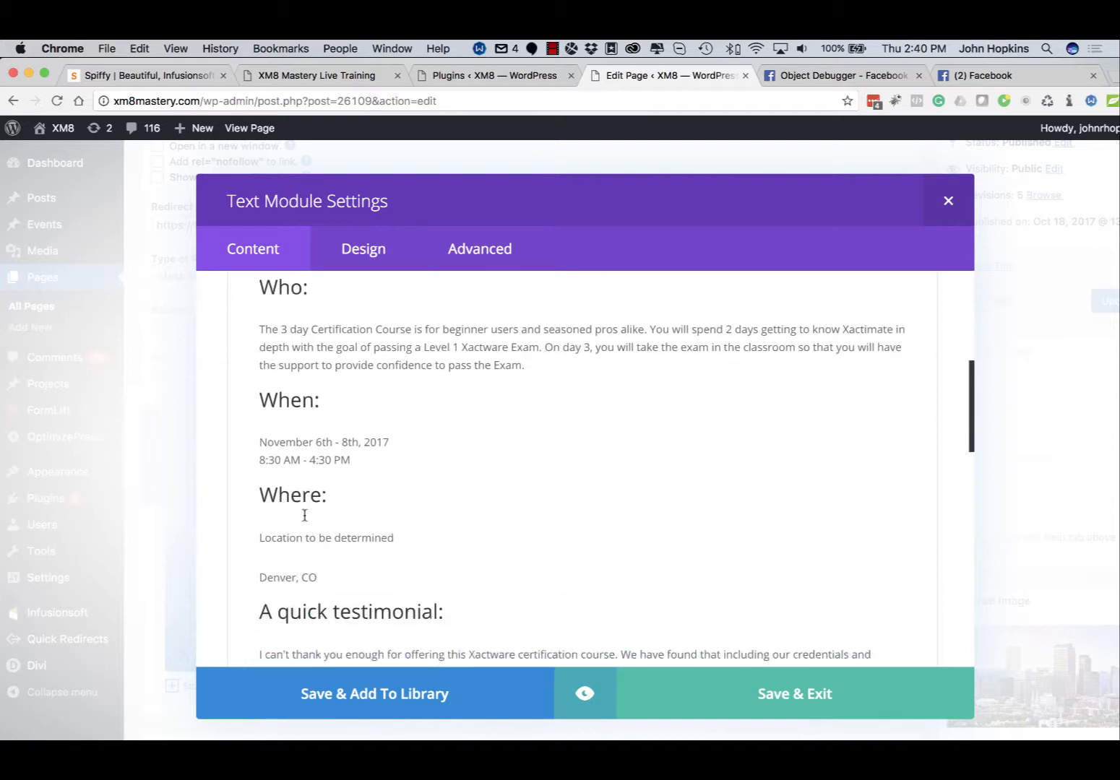
scroll(304, 515, "down", 10)
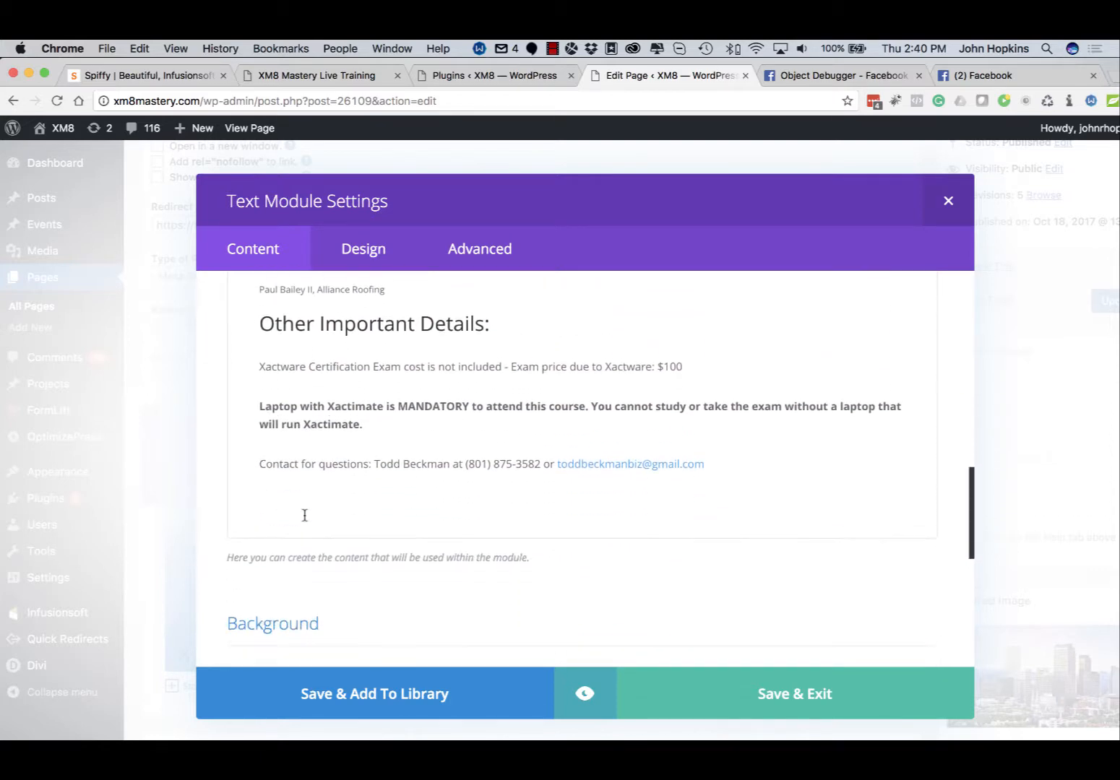
scroll(304, 515, "down", 3)
scroll(304, 515, "up", 15)
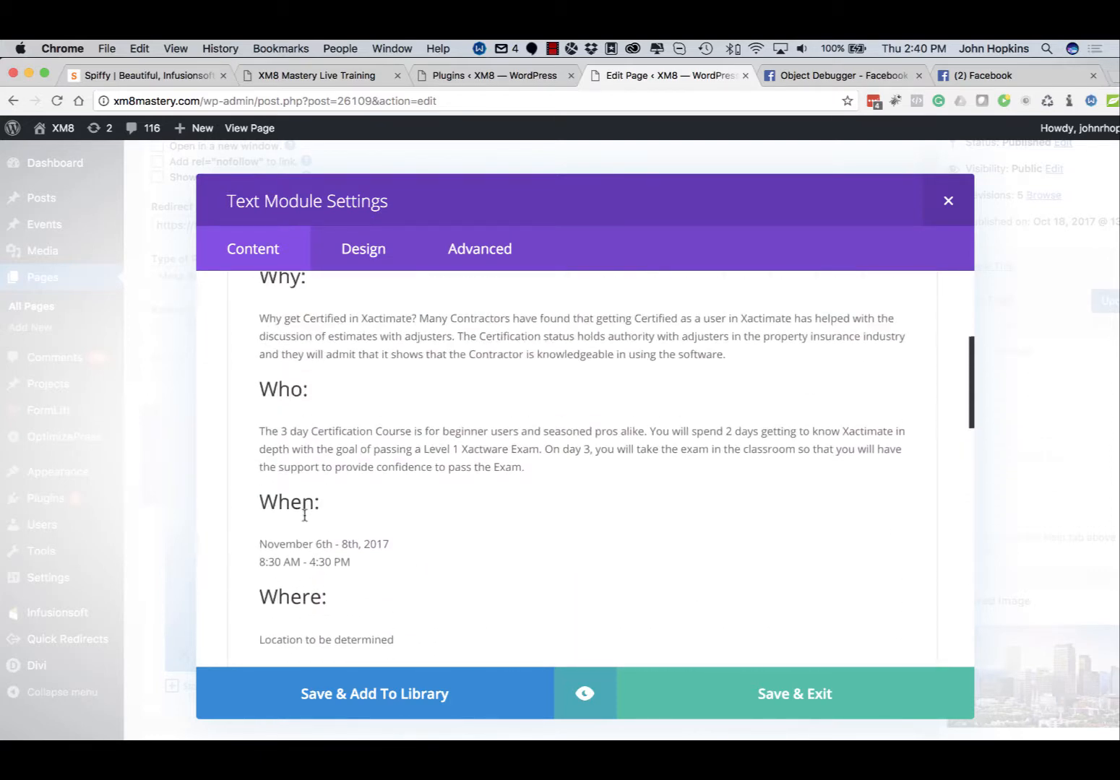
scroll(304, 515, "up", 5)
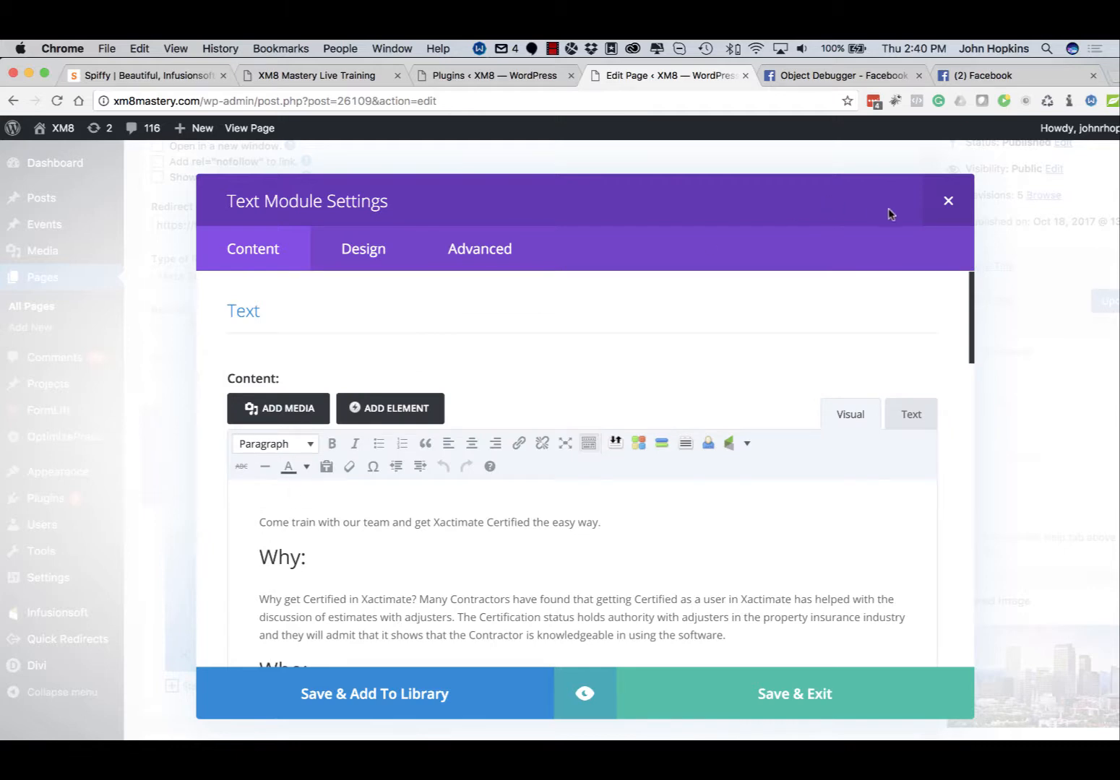
left_click(948, 202)
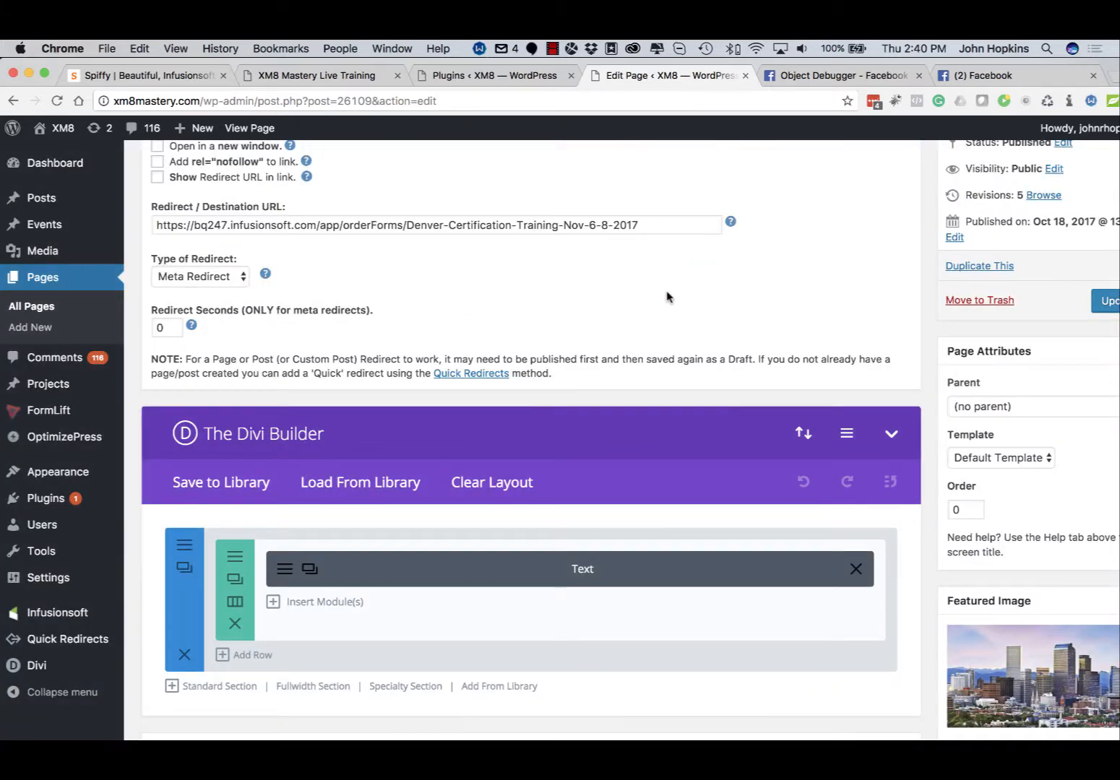
scroll(666, 297, "up", 3)
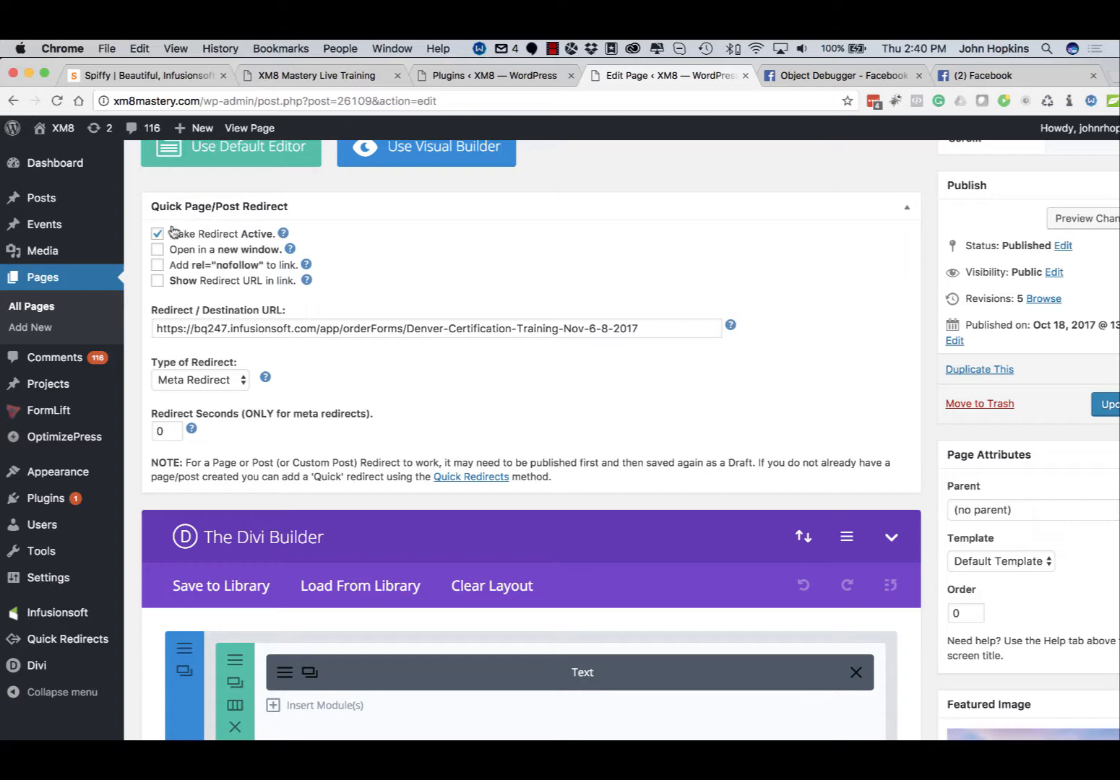
- Examine the Open Graph properties of the WordPress training page in the Facebook Object Debugger
left_click(848, 75)
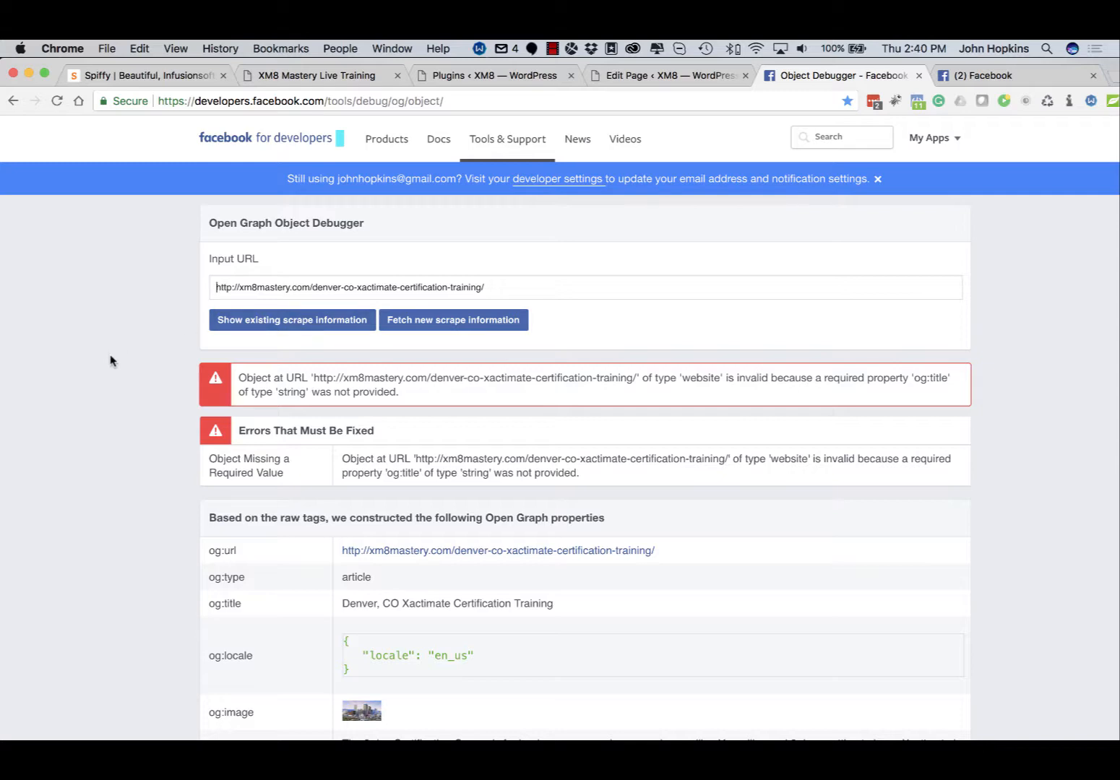
scroll(111, 359, "down", 3)
scroll(111, 359, "up", 3)
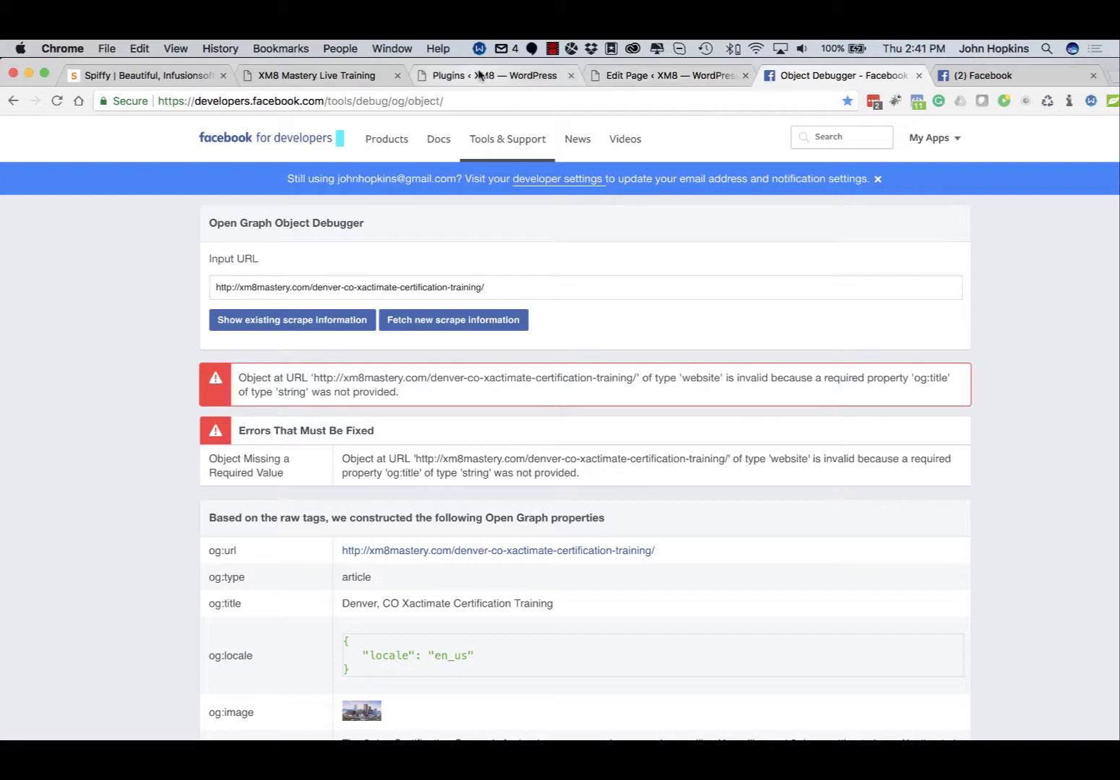
- Deactivate the redirect on the Denver, CO Xactimate Certification Training page in WordPress and update the page
left_click(645, 78)
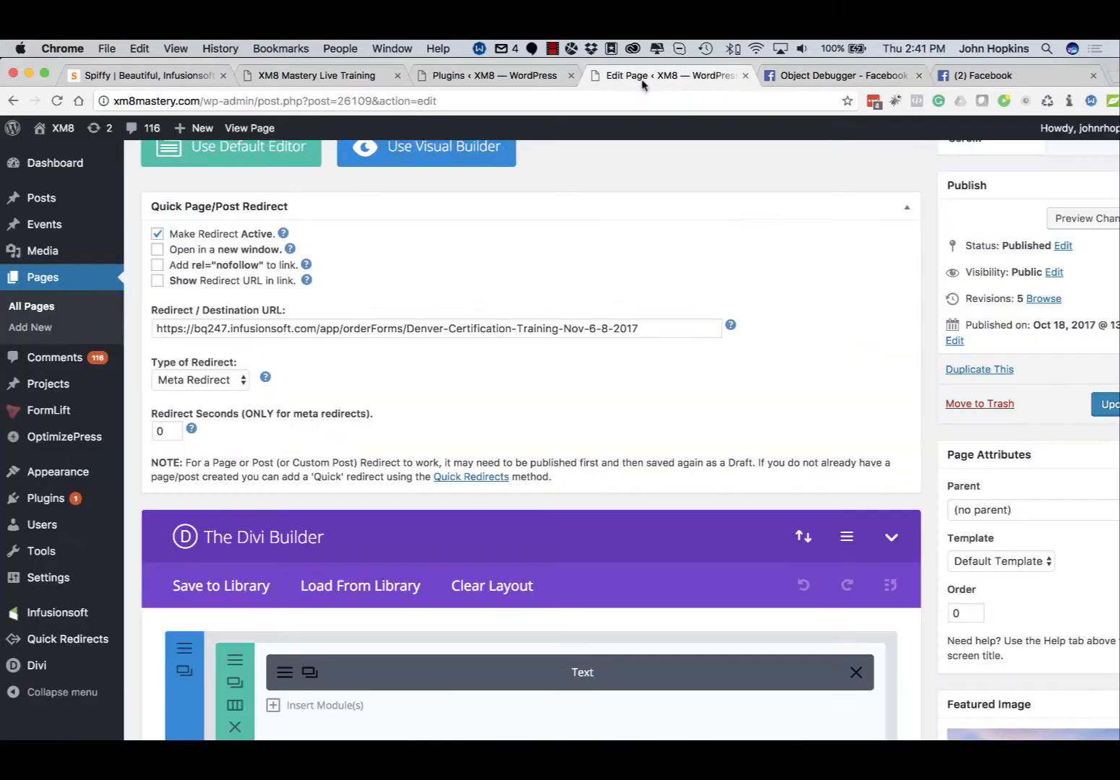
left_click(158, 234)
left_click(224, 379)
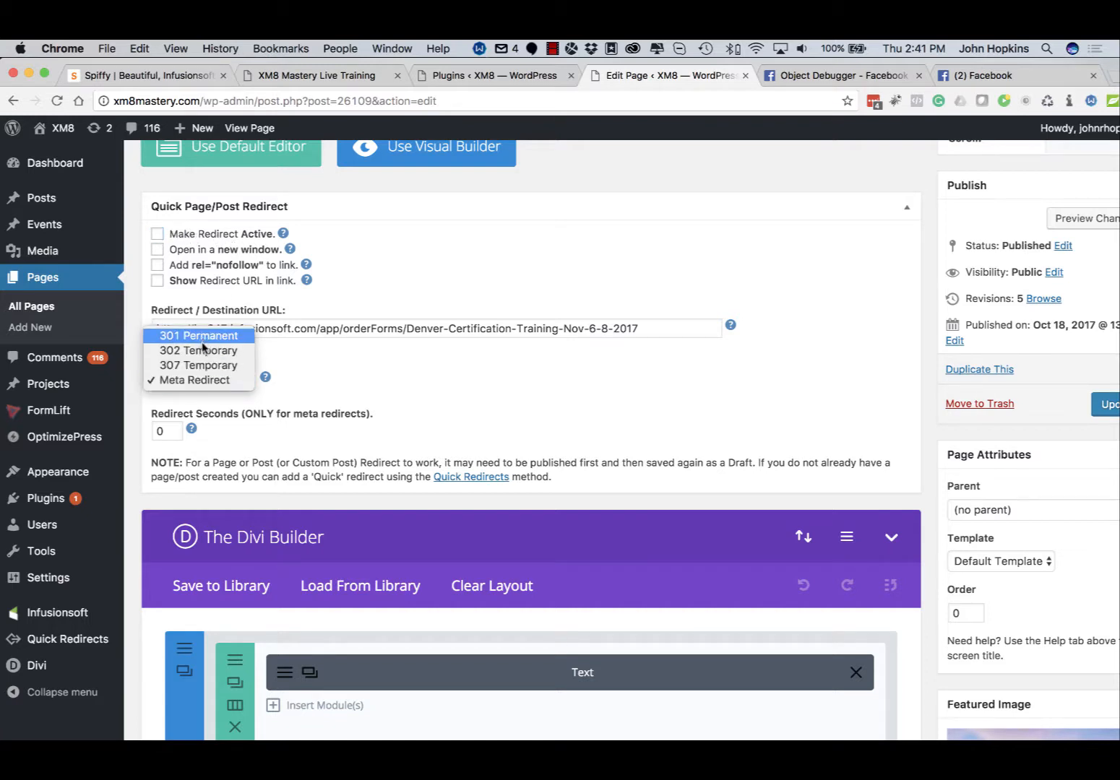
left_click(344, 396)
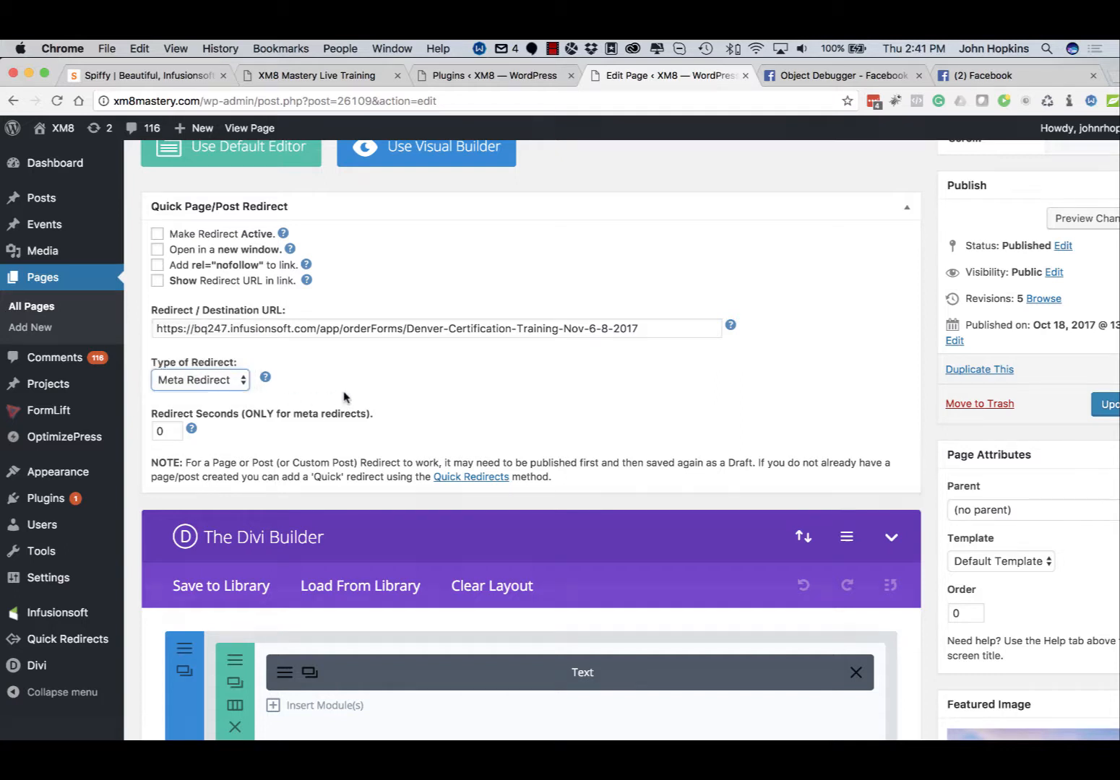
left_click(344, 396)
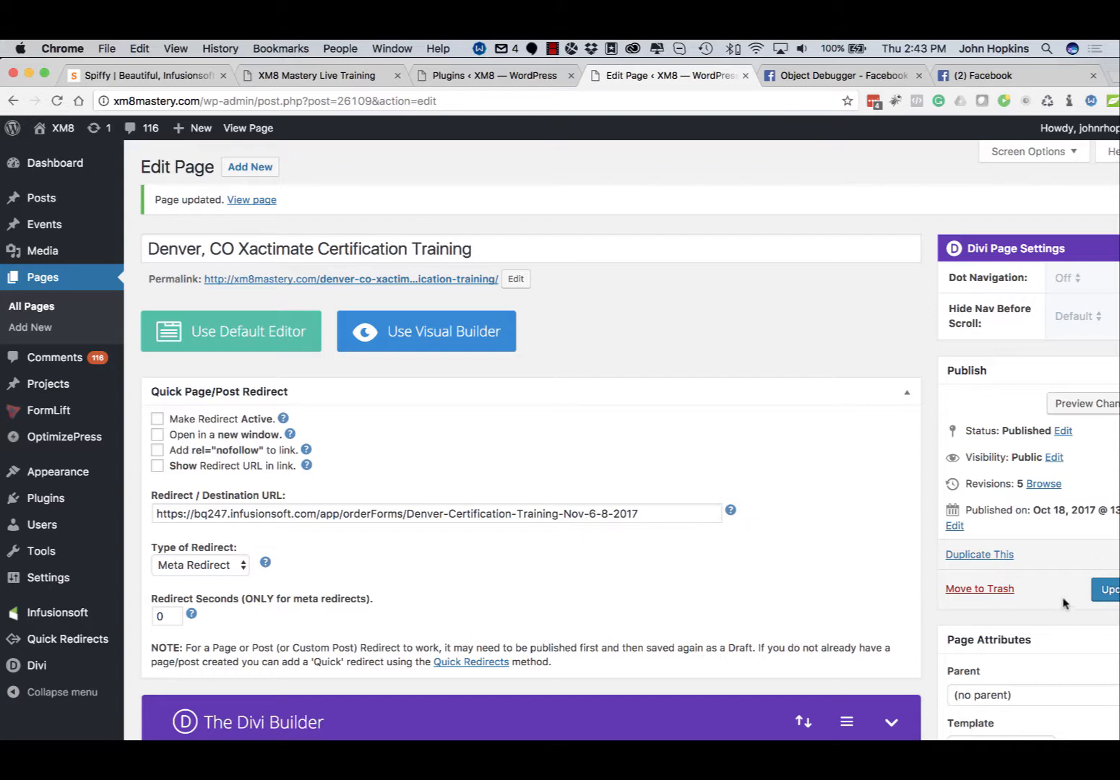
left_click(1105, 590)
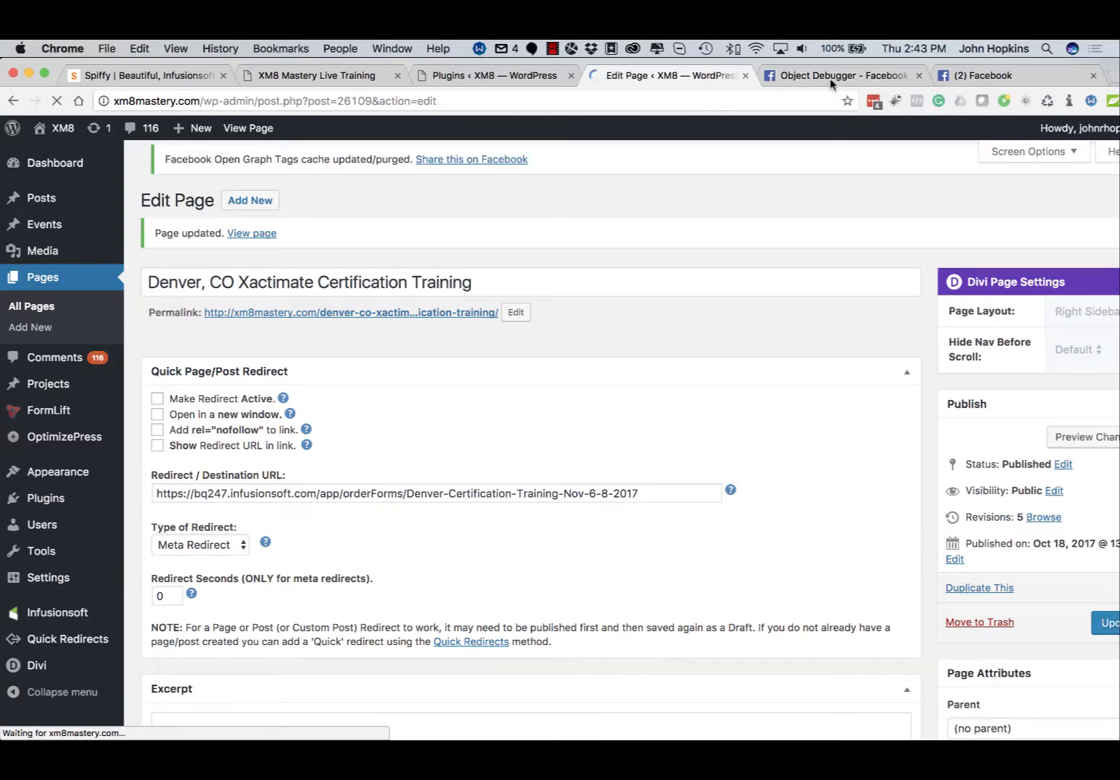
- Fetch new scrape information for the Denver training page in the Facebook Object Debugger and review its raw tags and Open Graph properties
left_click(831, 81)
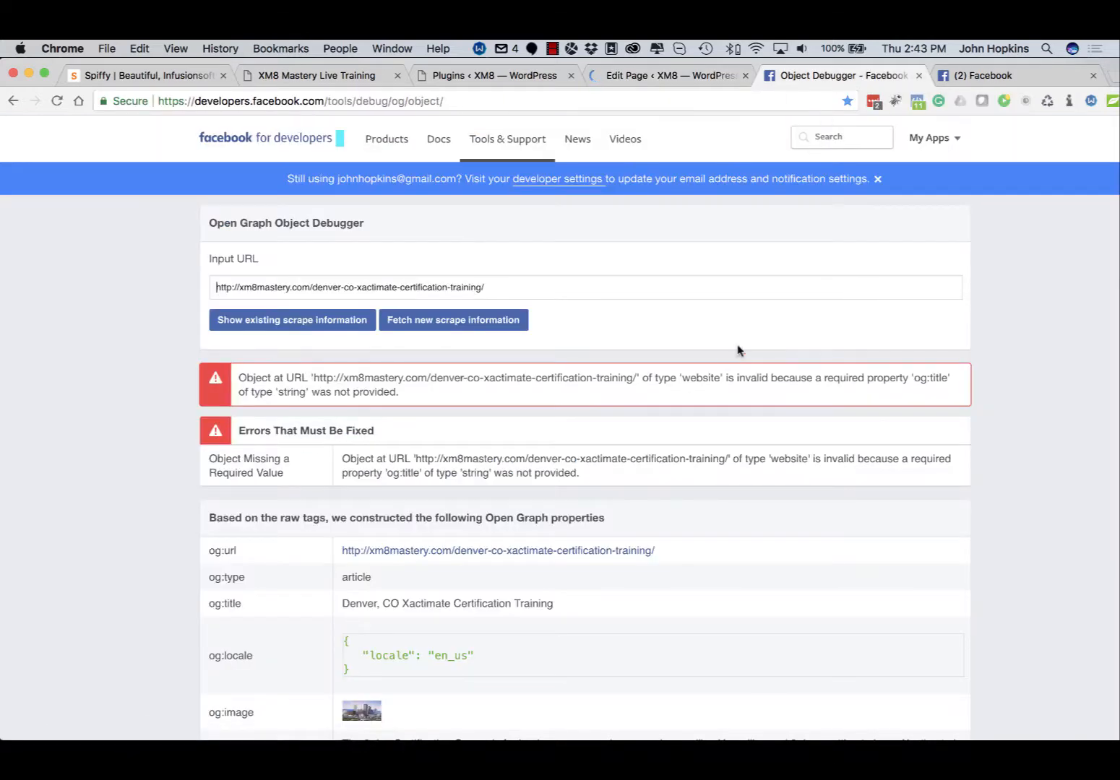
left_click(446, 322)
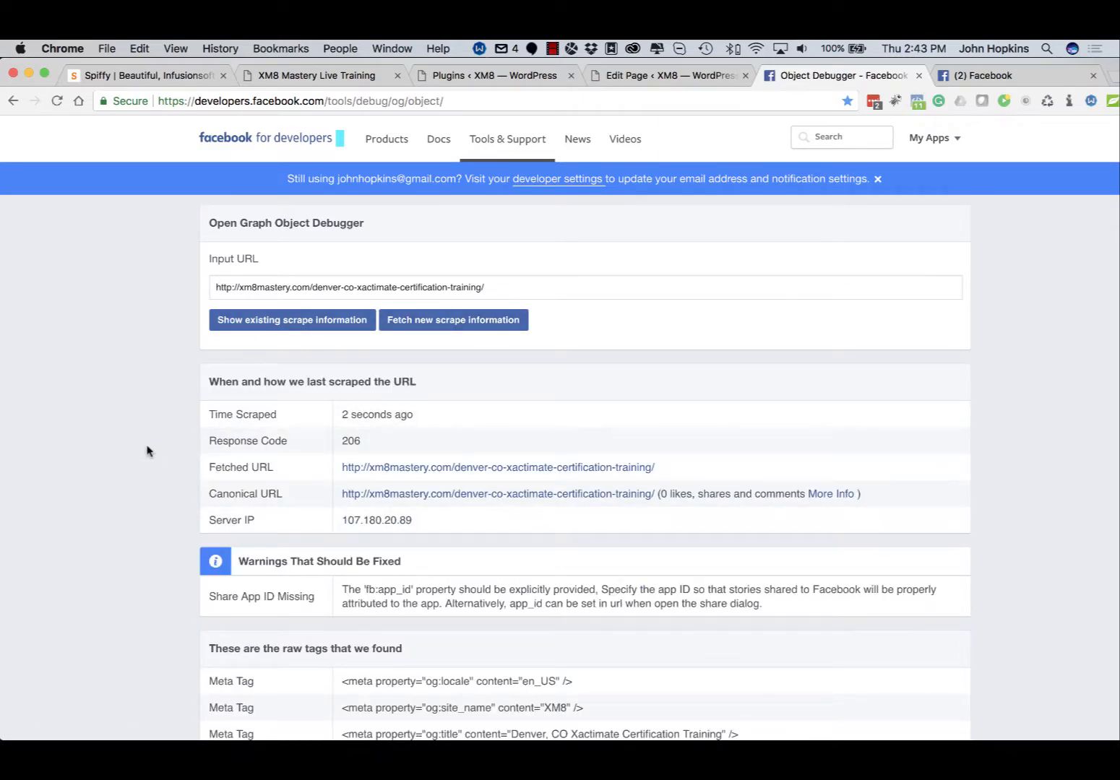
scroll(146, 451, "down", 5)
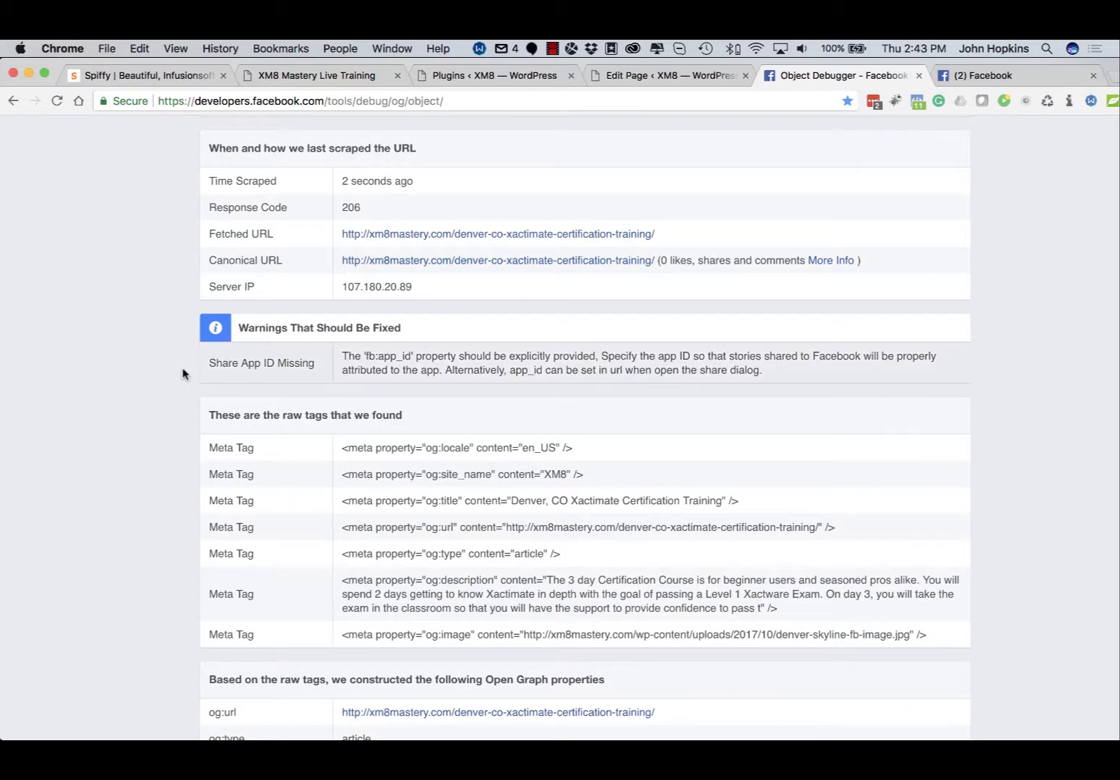
scroll(130, 417, "down", 3)
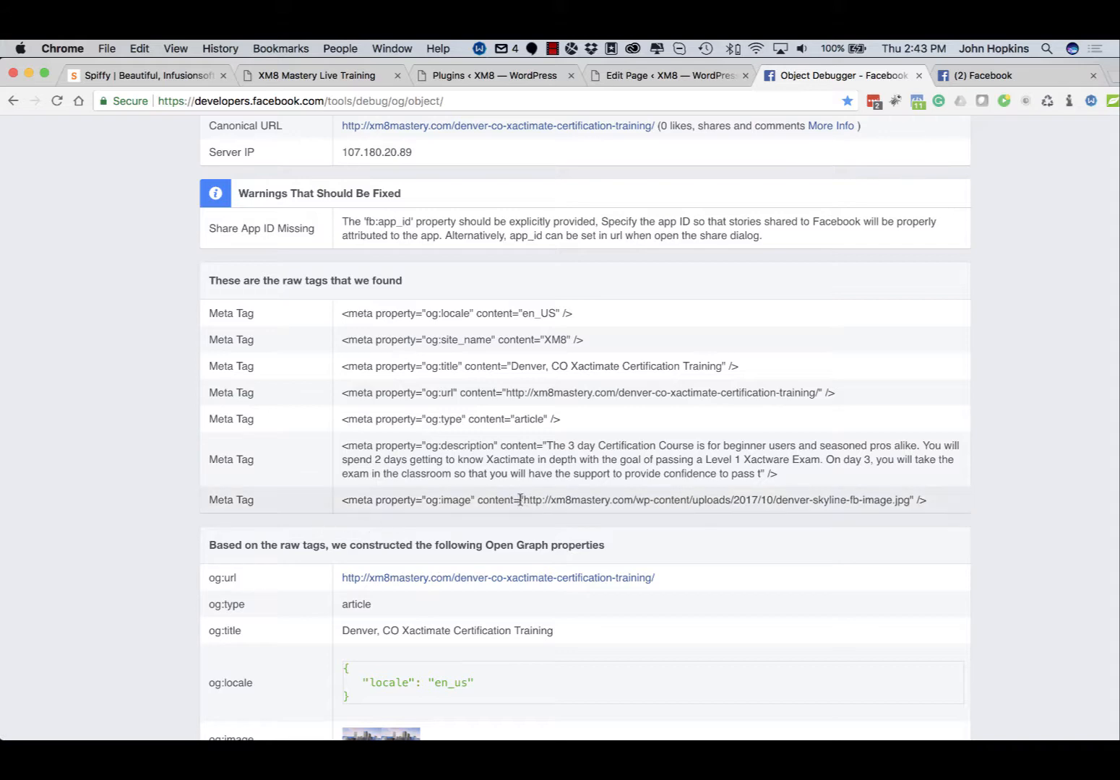
scroll(179, 534, "down", 3)
scroll(180, 533, "up", 2)
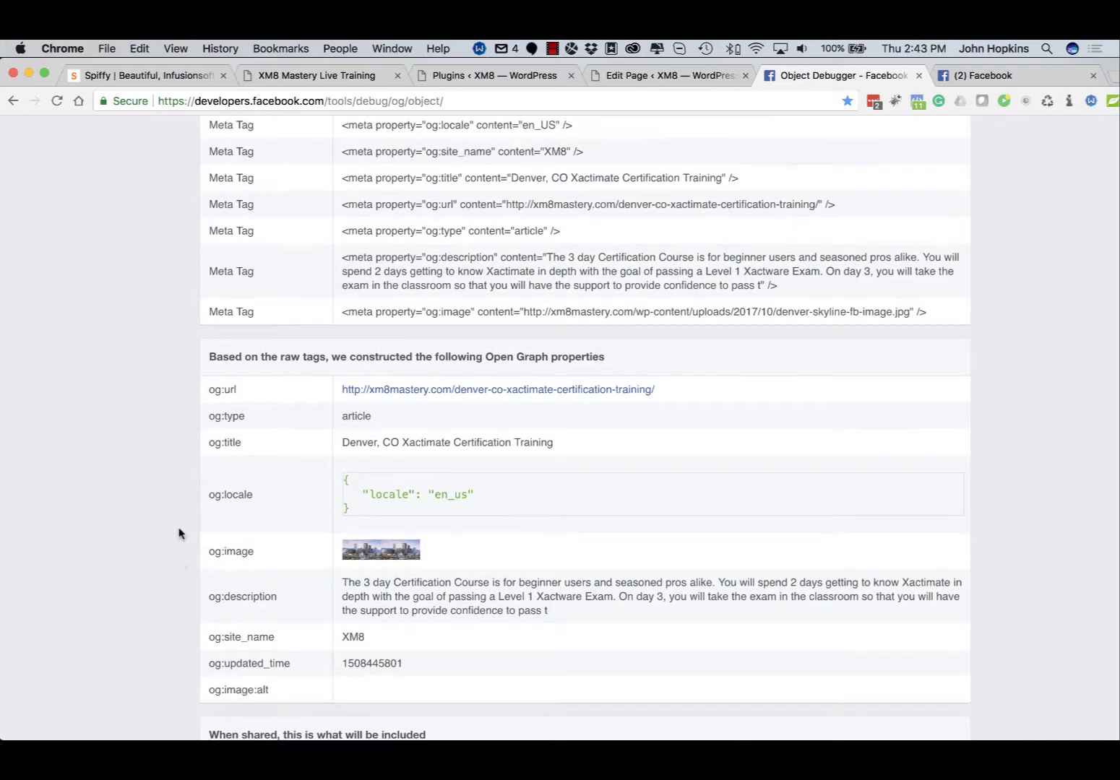
scroll(637, 268, "up", 1)
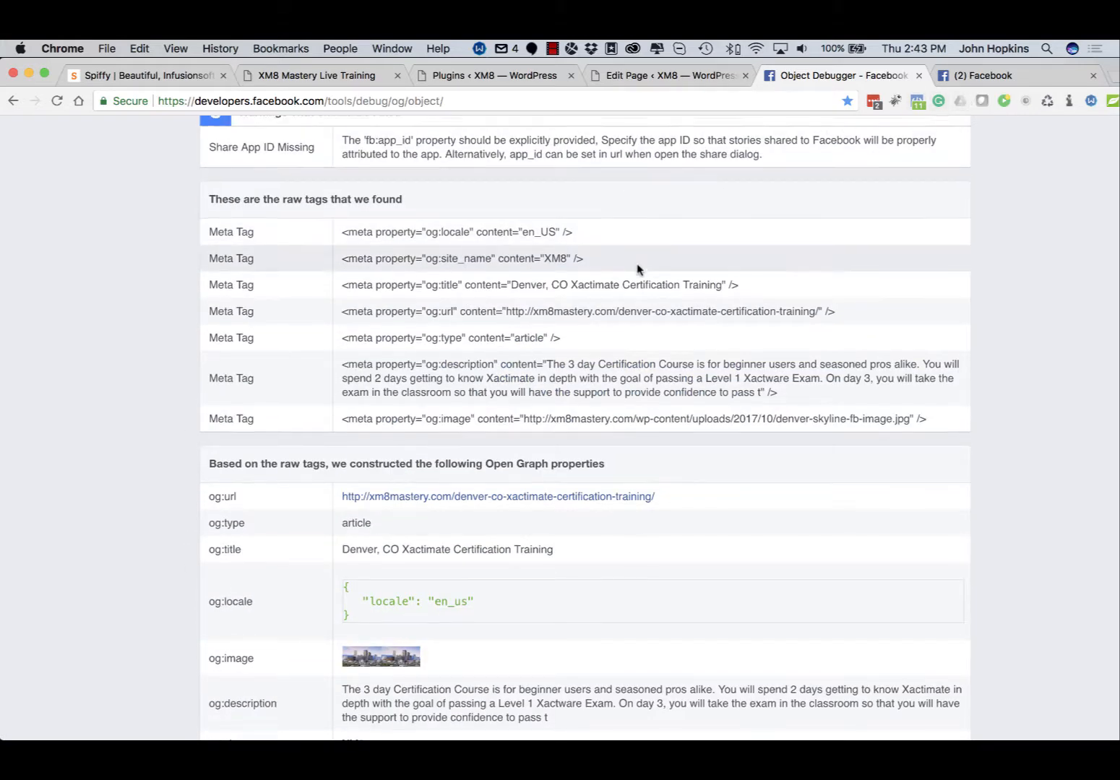
- Copy the permalink address of the Denver, CO Xactimate Certification Training page from the WordPress page editor
left_click(453, 75)
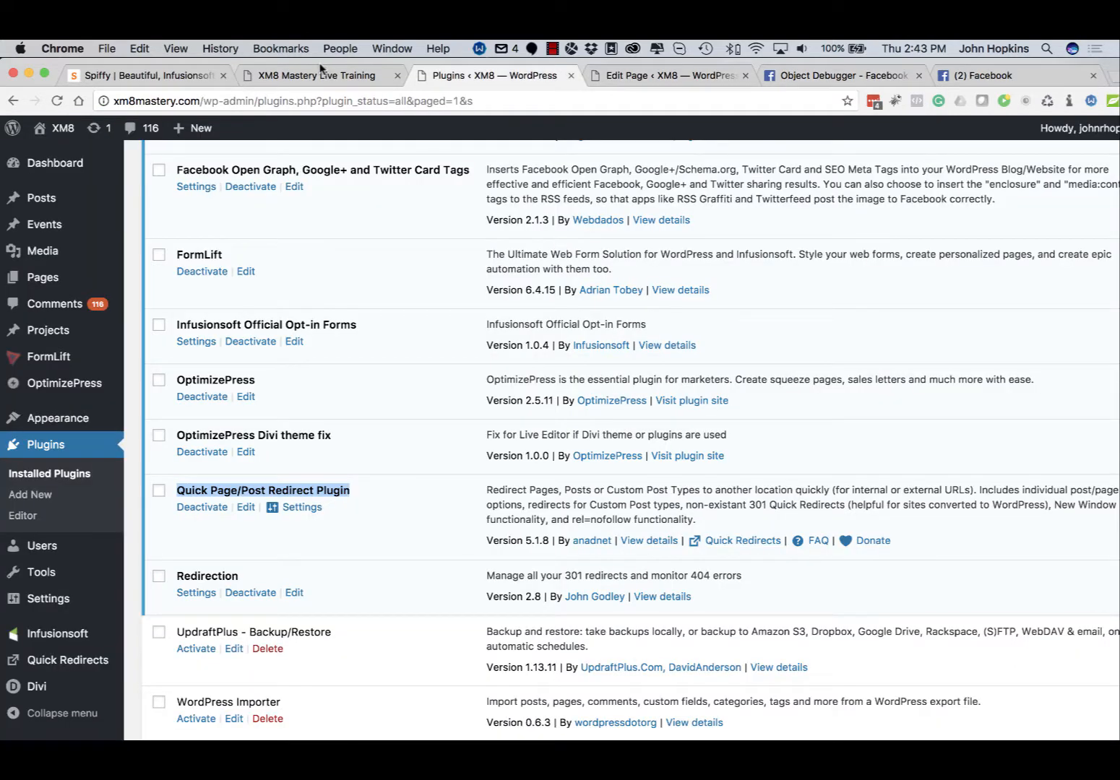
left_click(314, 76)
left_click(669, 75)
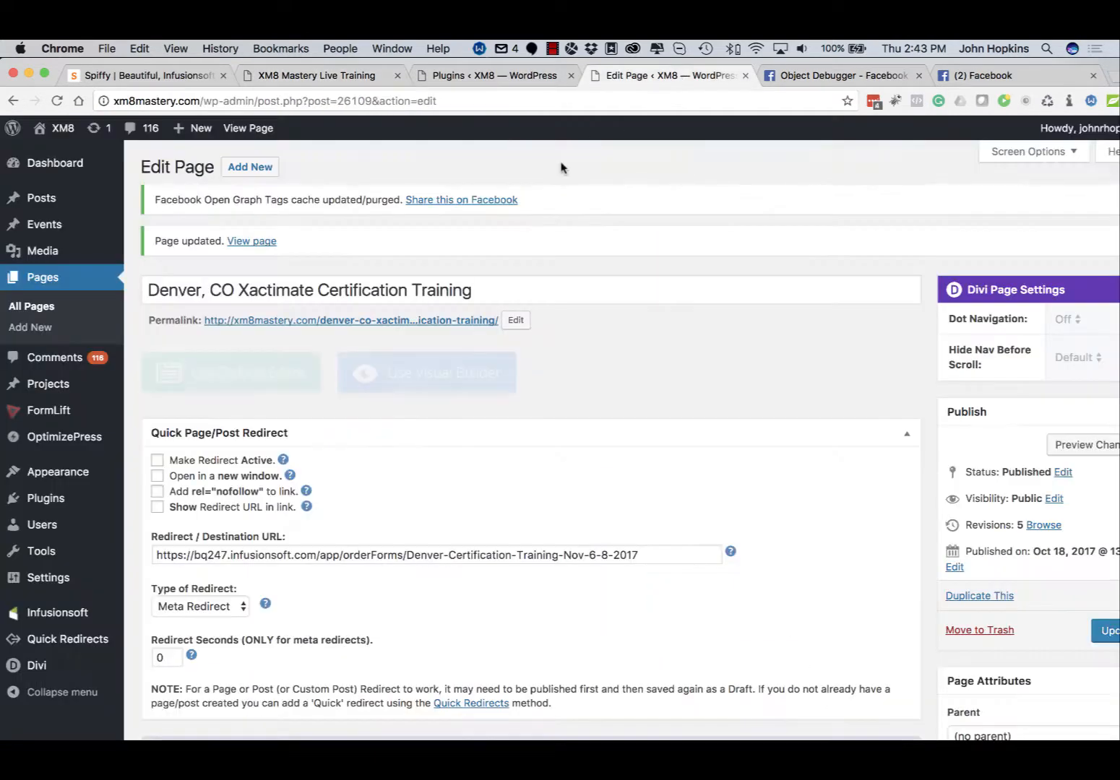
right_click(367, 320)
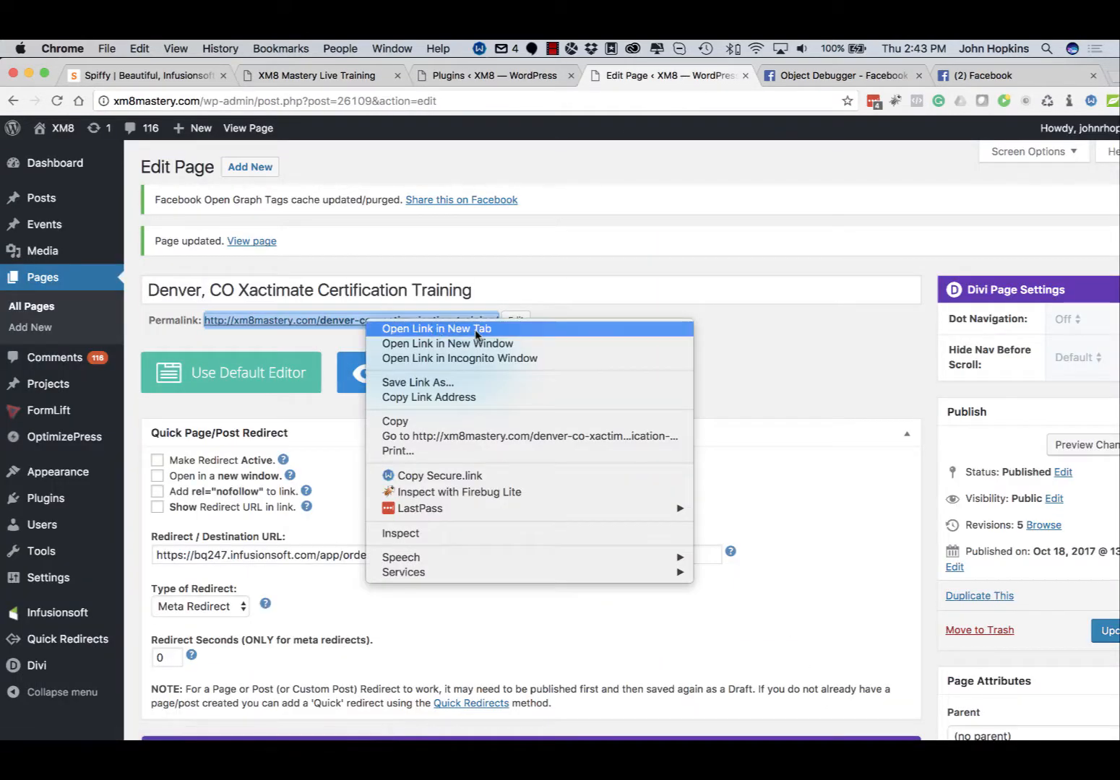
left_click(453, 398)
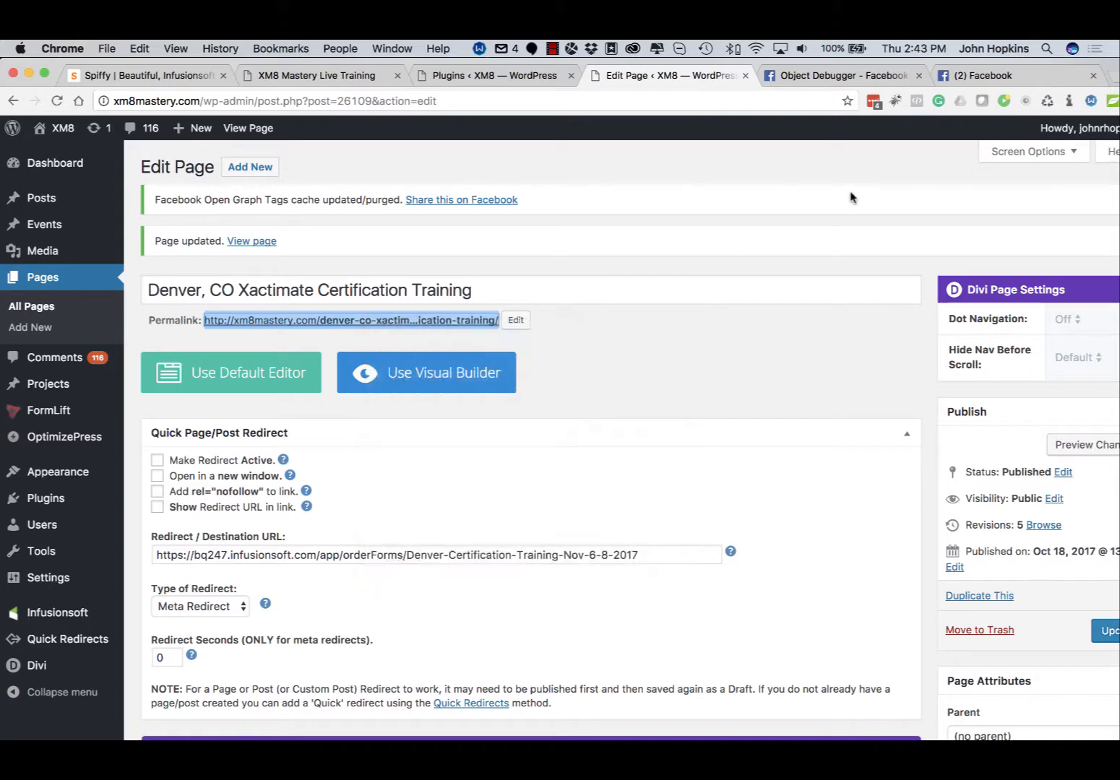
- Replace the Infusionsoft order form URL in the Facebook post draft with the copied WordPress permalink to generate its link preview
left_click(999, 75)
left_click(544, 222)
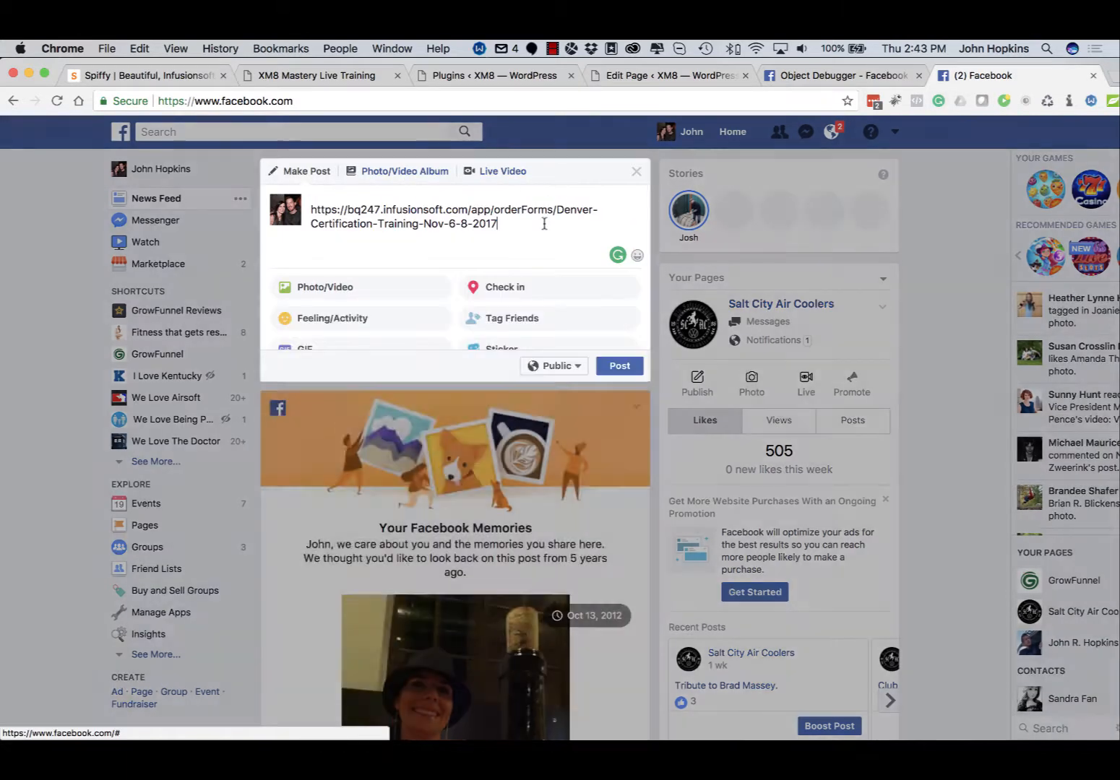
left_click_drag(544, 222, 287, 171)
key("BackSpace")
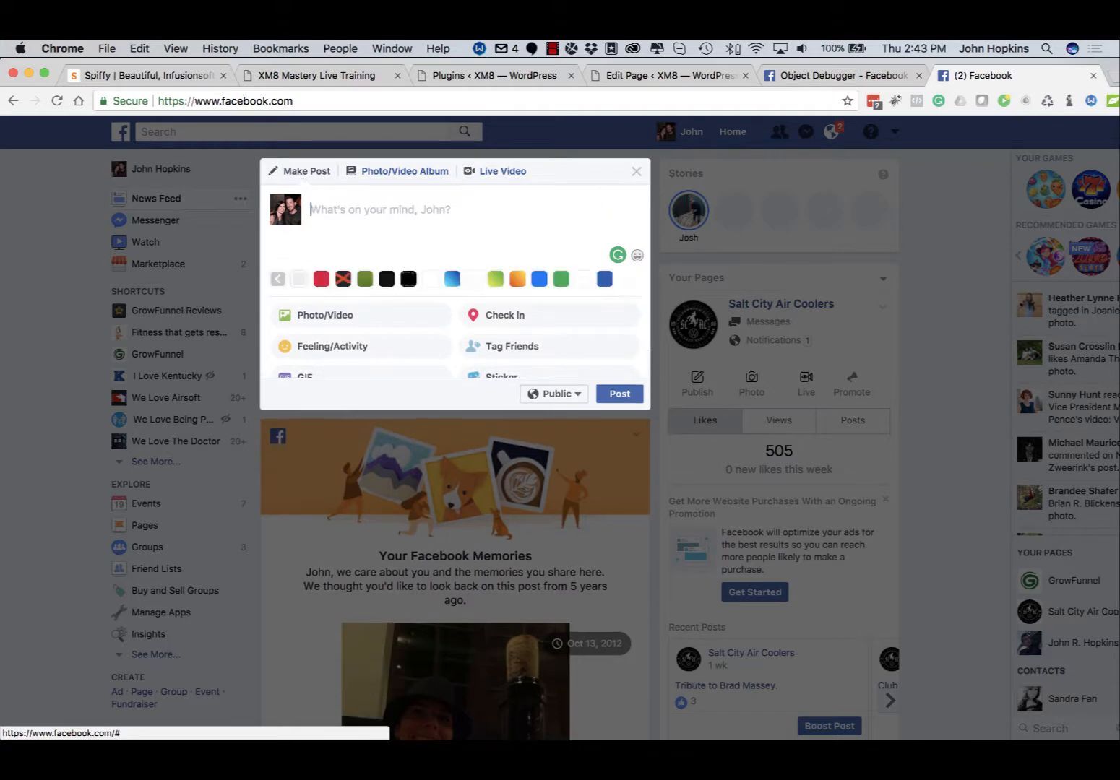
key("super+v")
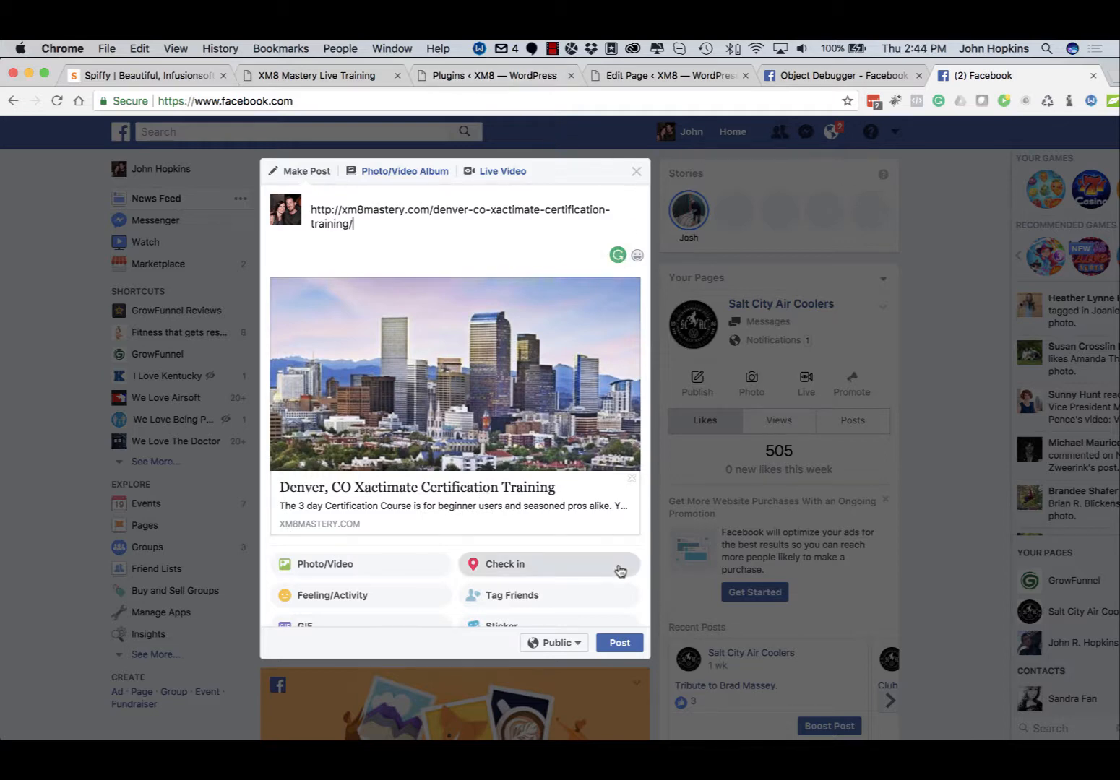
- Remove the link preview from the Facebook post draft, copy the permalink text and clear it from the draft
left_click(632, 479)
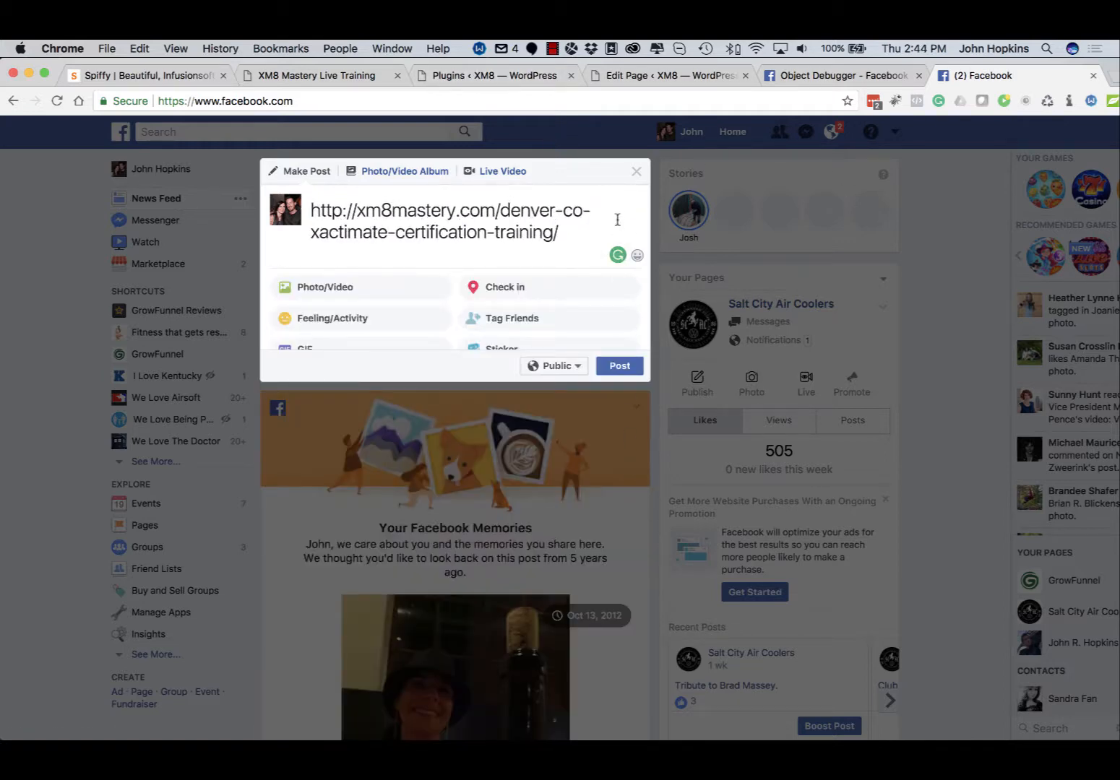
left_click_drag(585, 228, 320, 168)
key("super+c")
key("BackSpace")
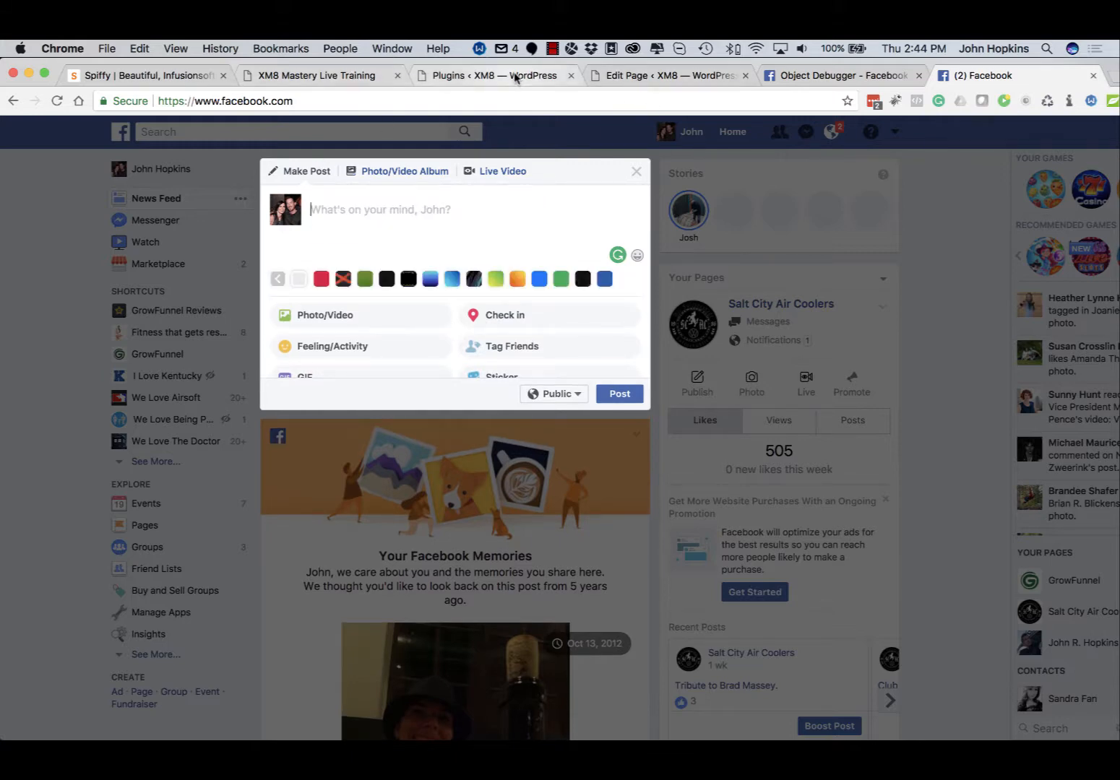
- Make the redirect active again on the Denver, CO Xactimate Certification Training page in WordPress and update the page
left_click(654, 75)
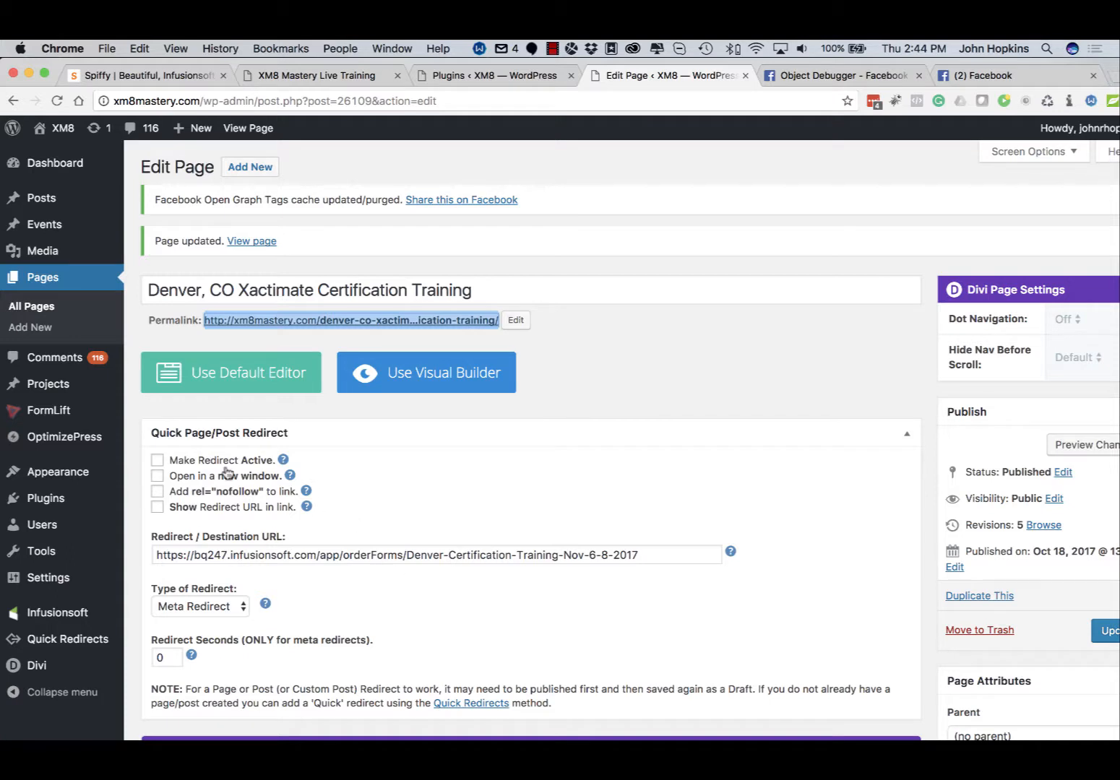
left_click(157, 460)
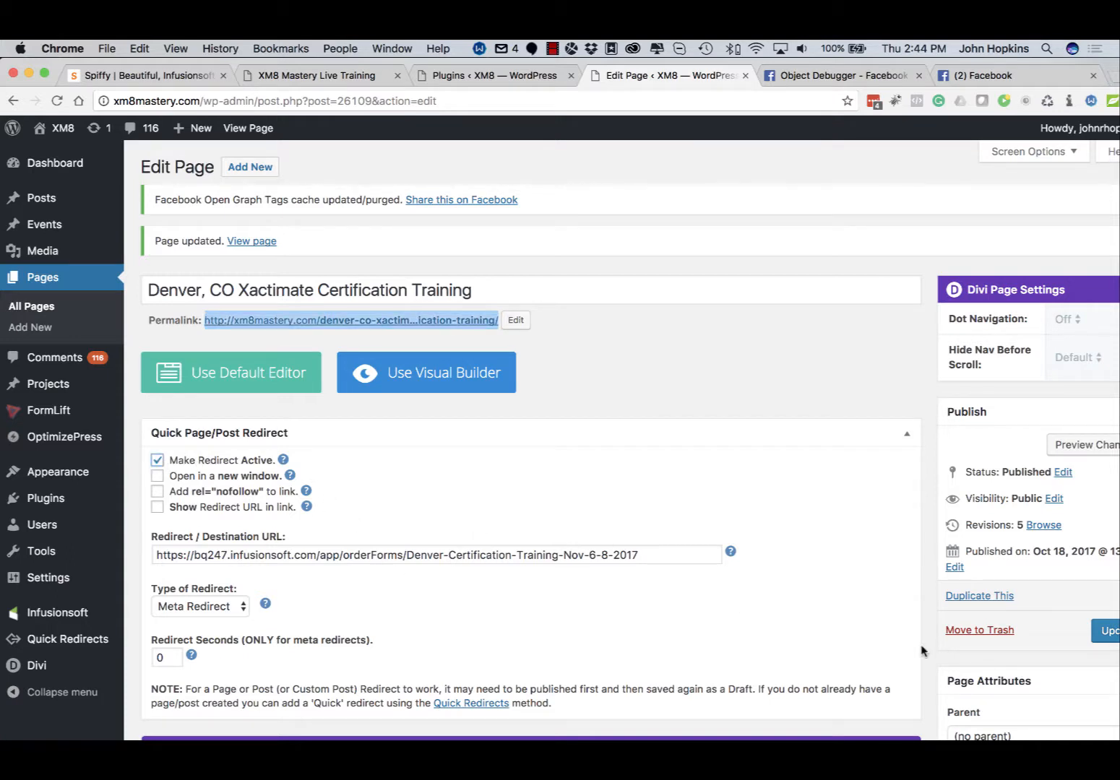
left_click(1104, 632)
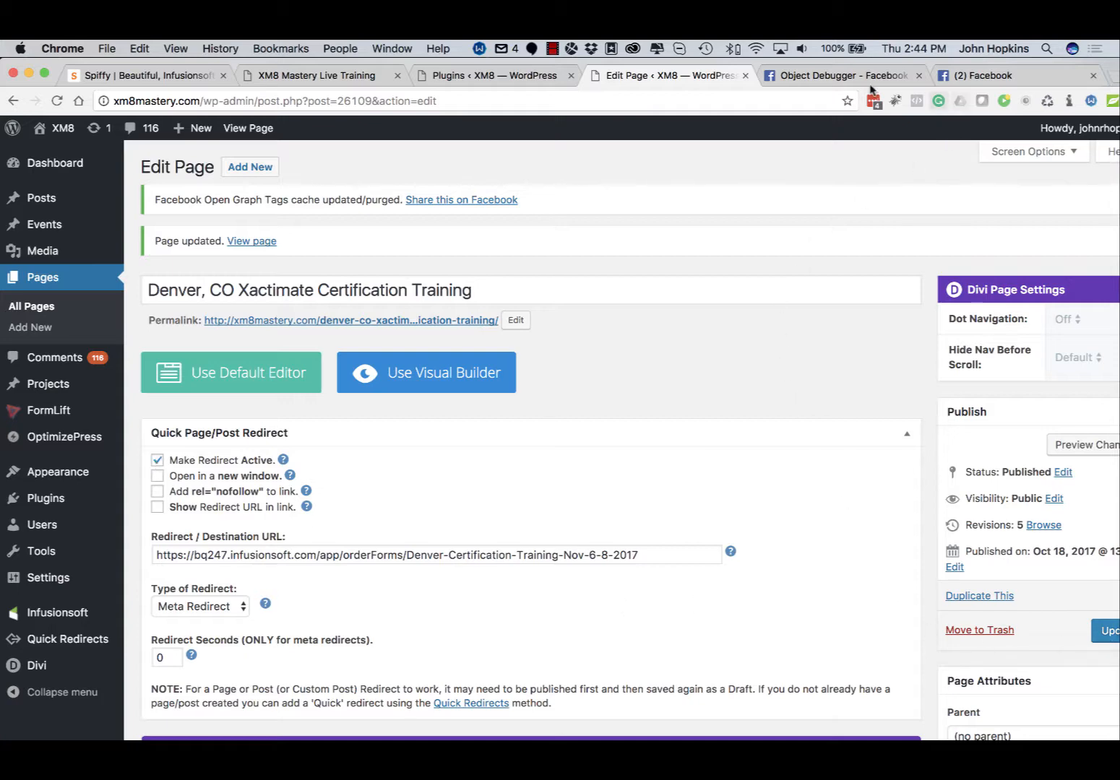
left_click(844, 76)
scroll(553, 278, "up", 10)
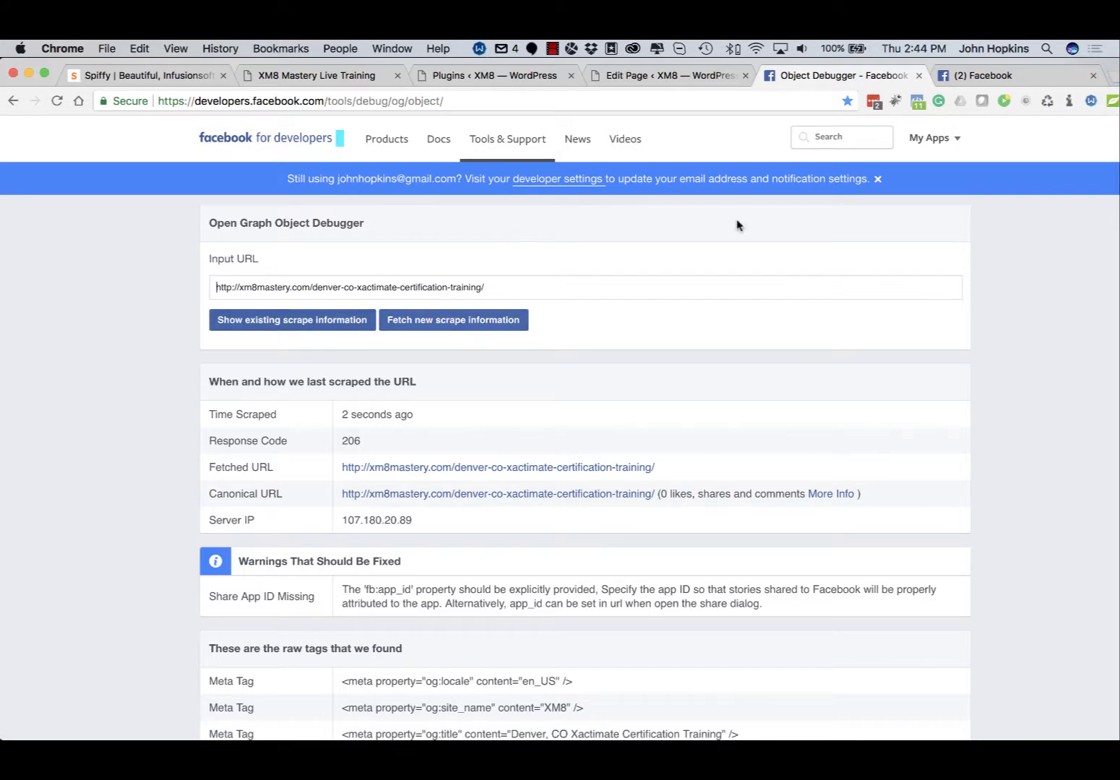
left_click(972, 78)
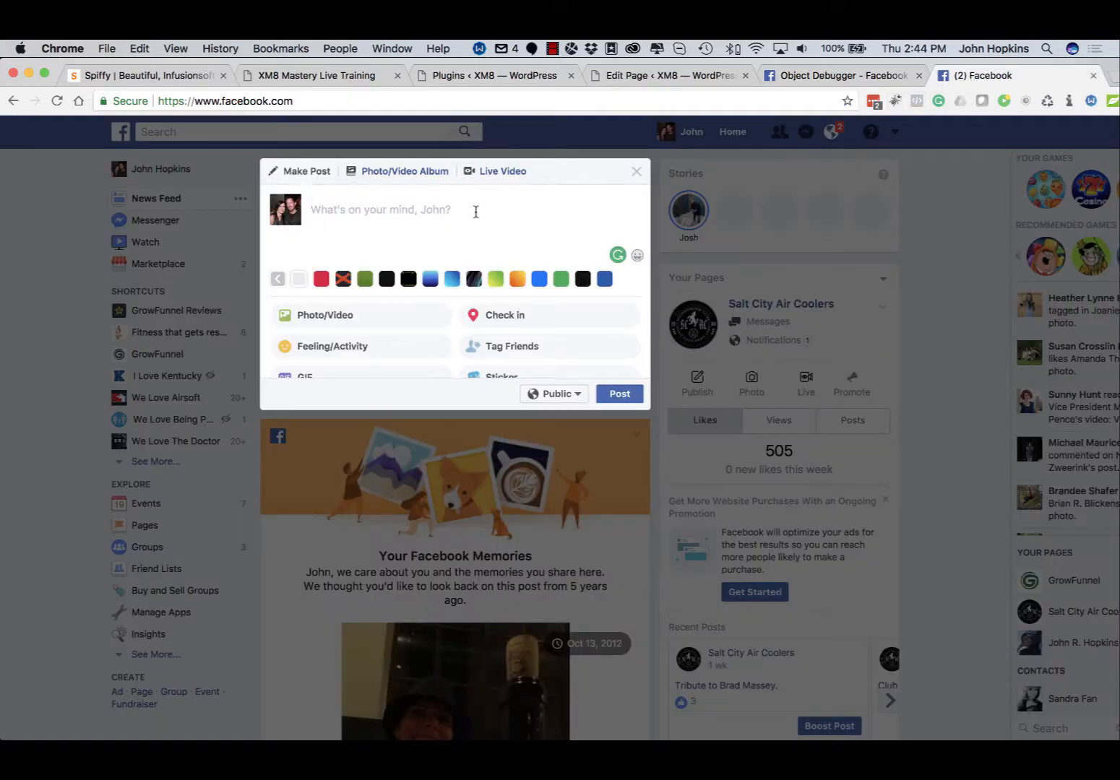
key("super+v")
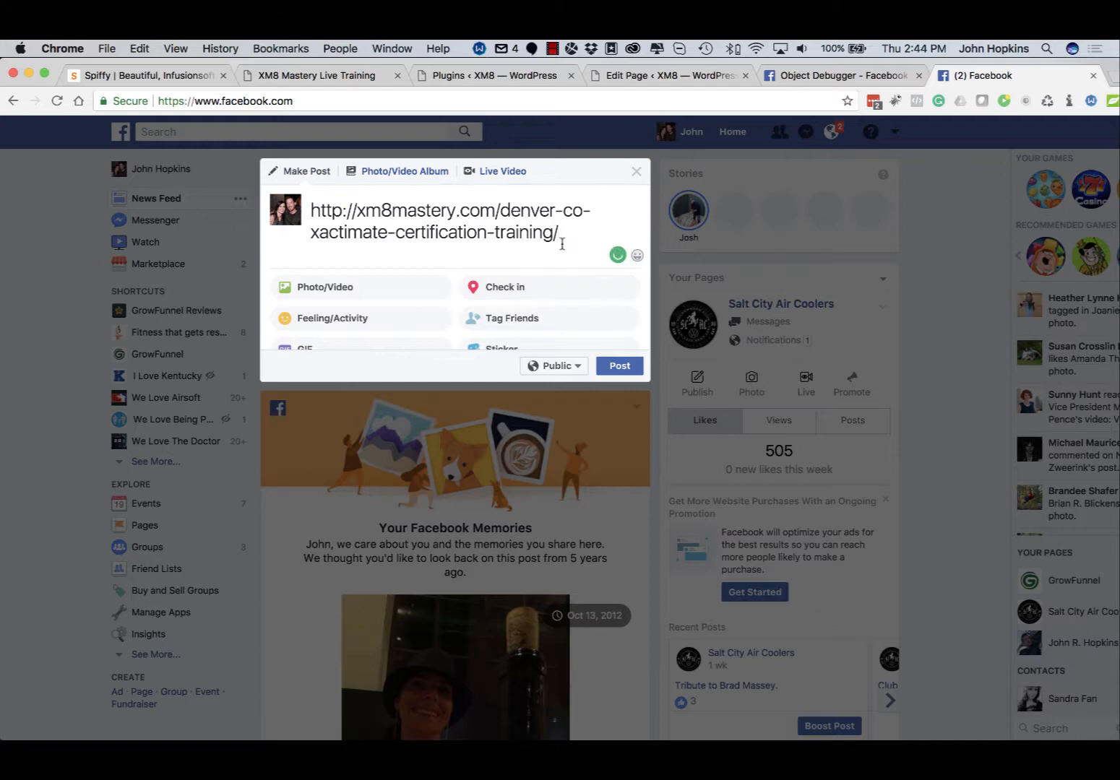
left_click(636, 172)
- Reload Facebook, discarding the unsaved draft, and paste the WordPress permalink into a new post to generate its preview
left_click(57, 101)
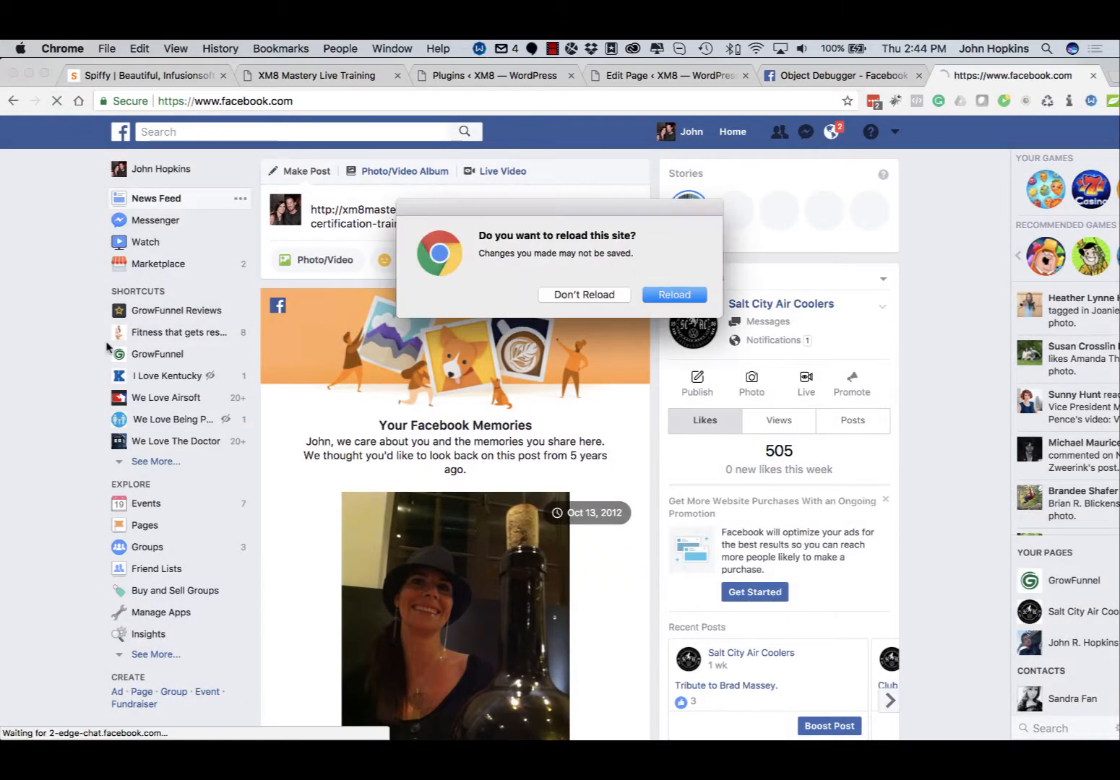
left_click(663, 297)
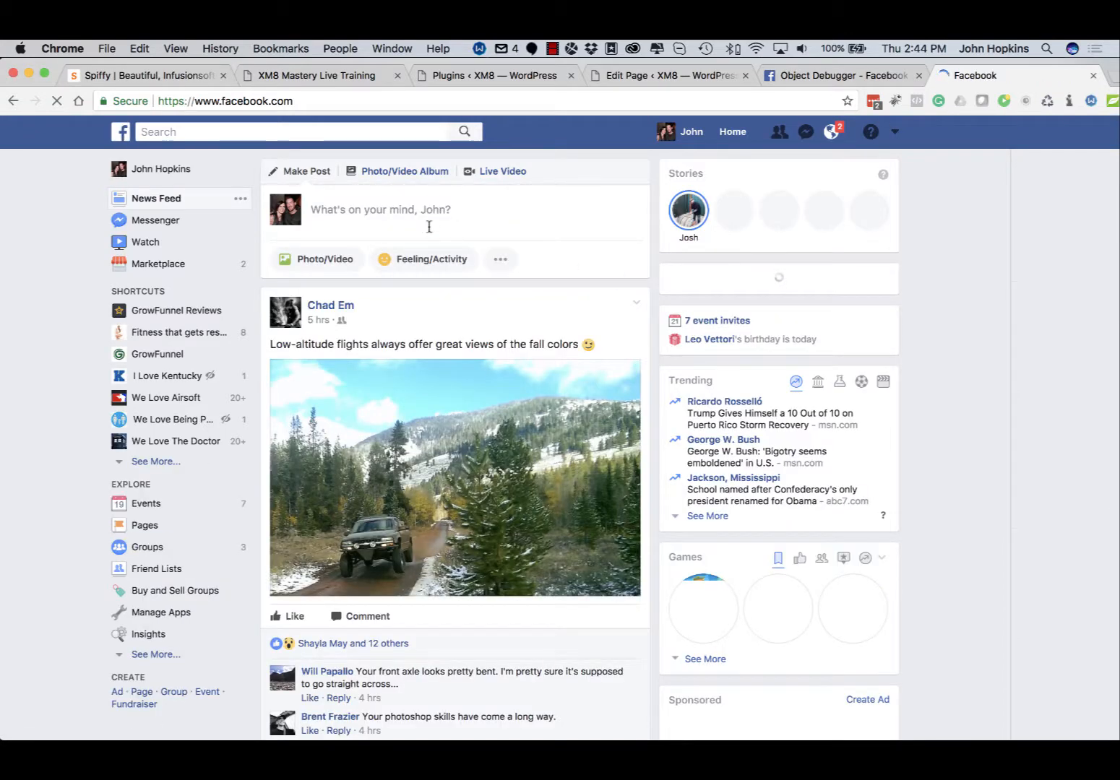
left_click(410, 211)
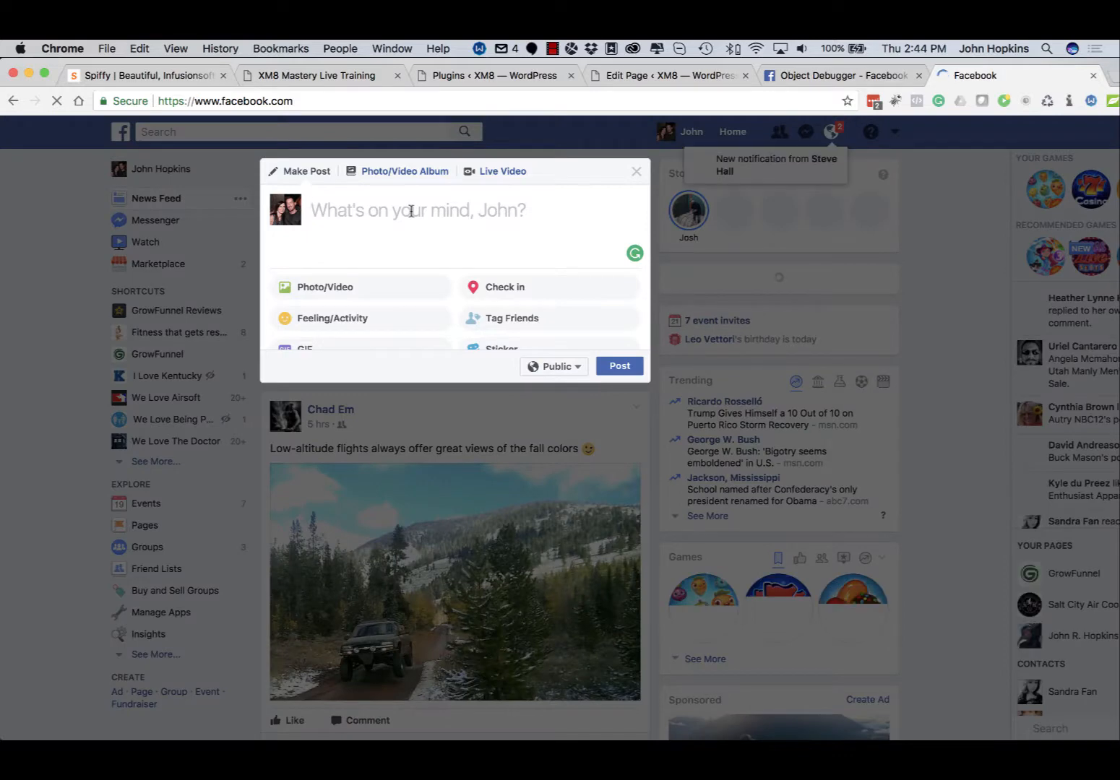
key("super+v")
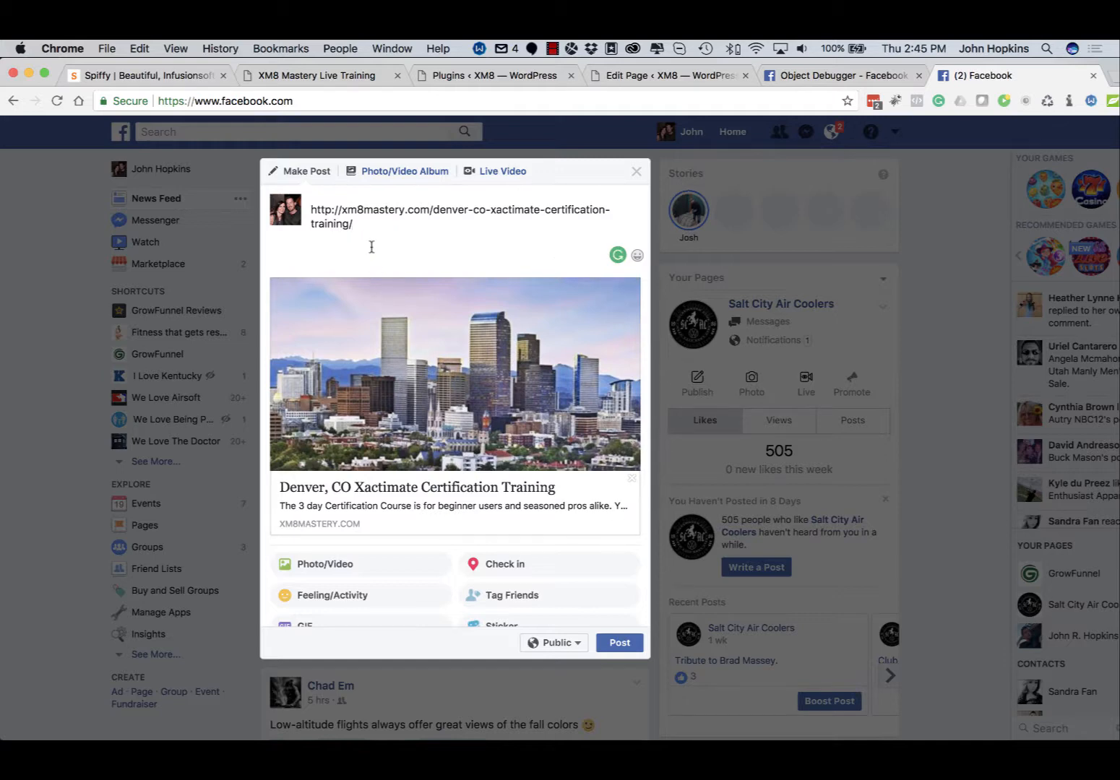
- Copy the permalink from the Facebook post and open it in a new browser tab to test the redirect
left_click_drag(355, 224, 305, 203)
key("super+c")
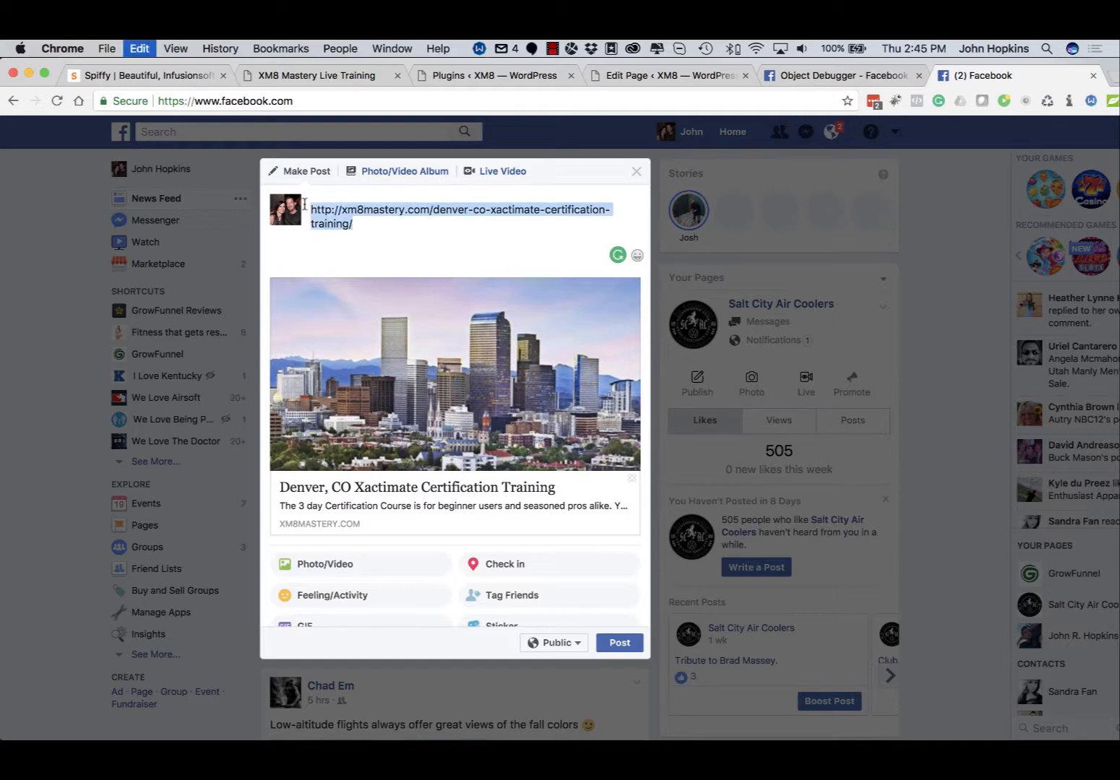
key("super+t")
key("super+v")
key("Return")
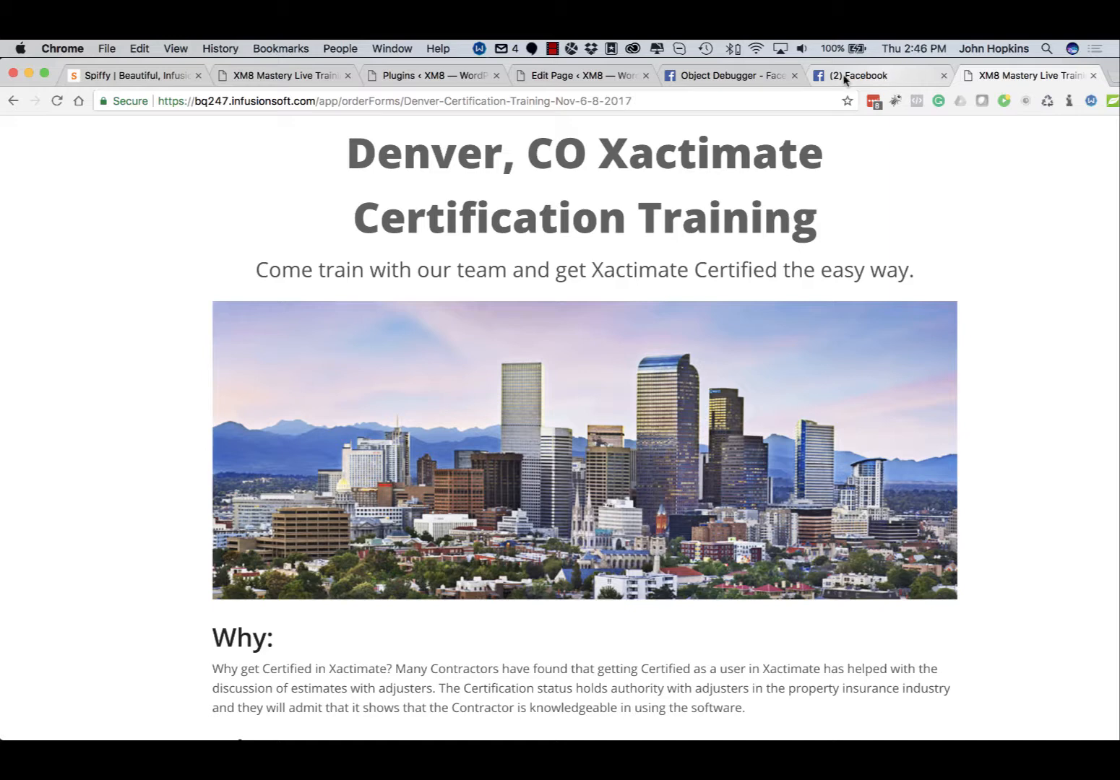
- Find the Facebook Open Graph, Google+ and Twitter Card Tags plugin among the installed WordPress plugins and highlight its name
left_click(285, 76)
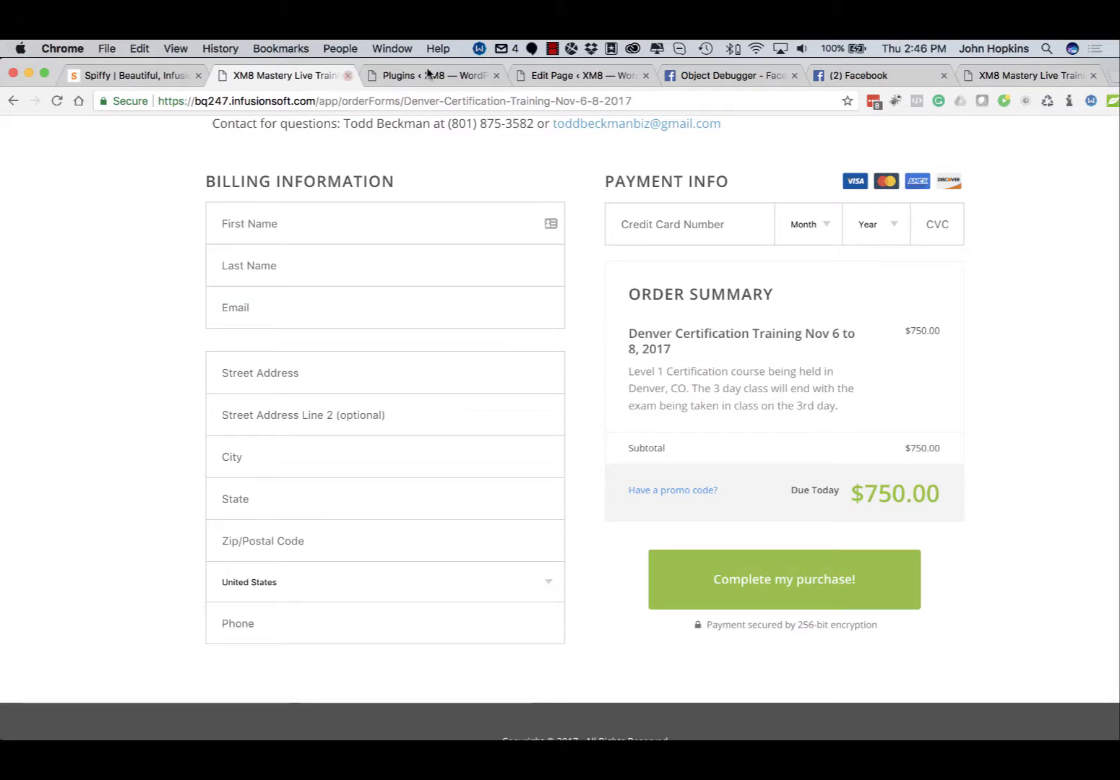
left_click(444, 76)
scroll(405, 402, "down", 4)
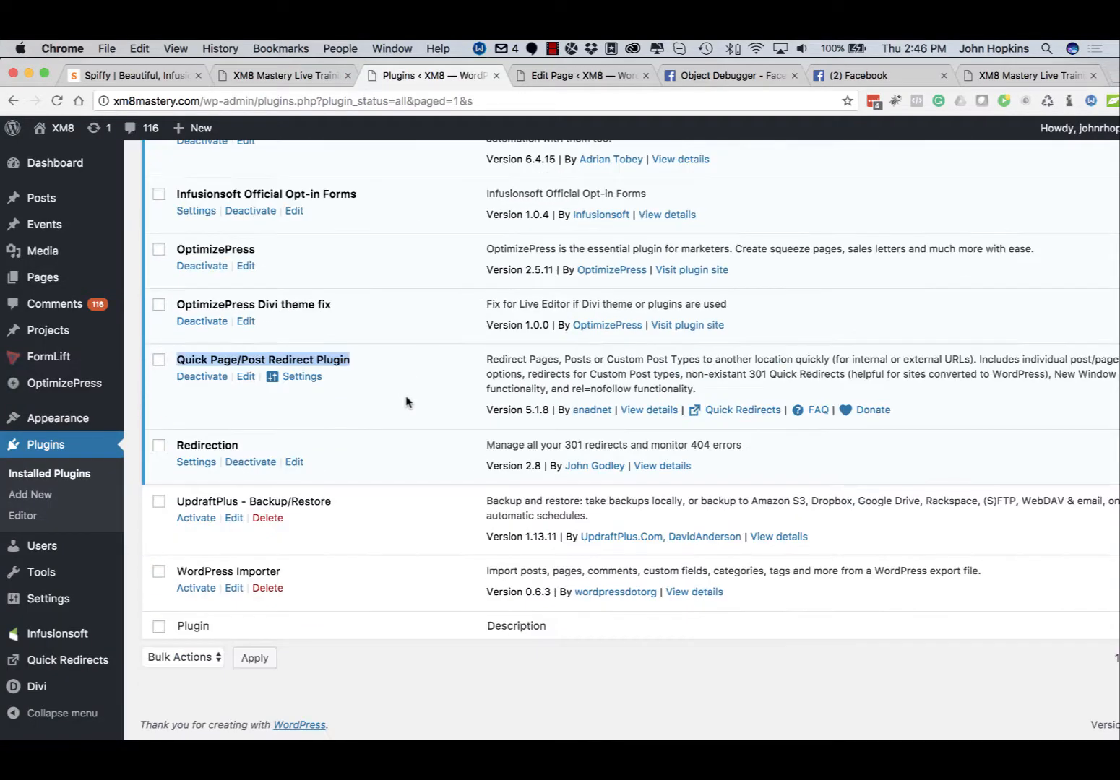
scroll(407, 402, "up", 3)
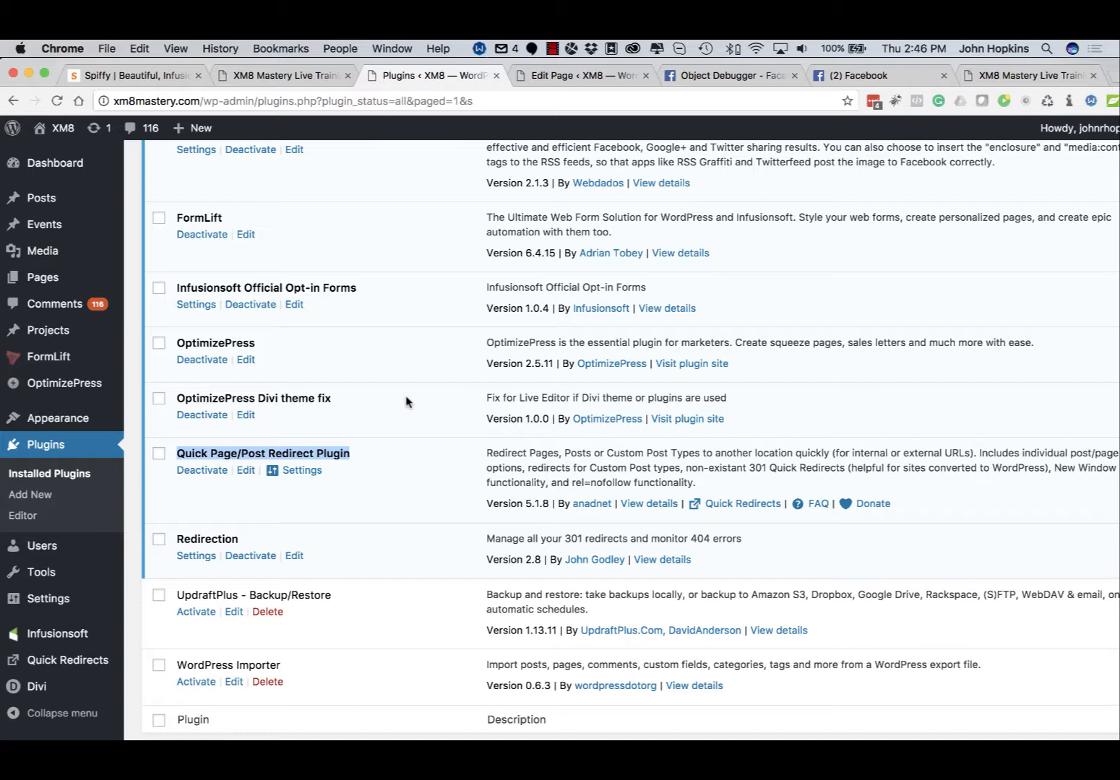
scroll(405, 402, "up", 3)
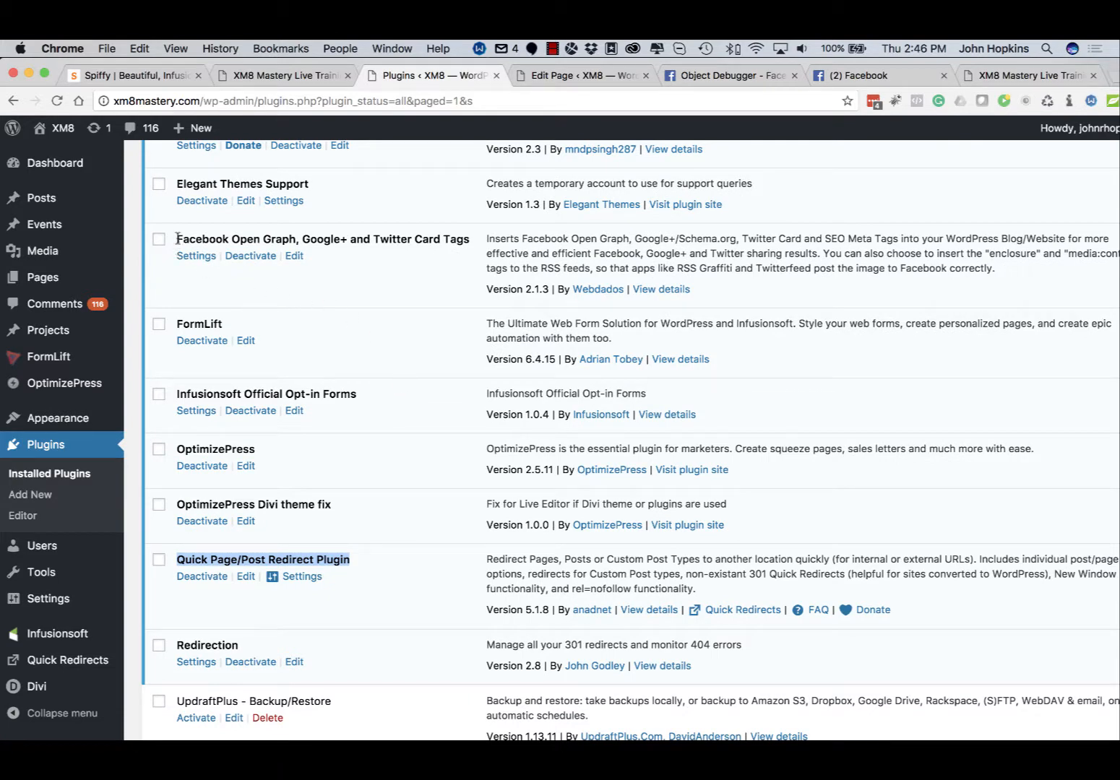
left_click_drag(177, 239, 475, 244)
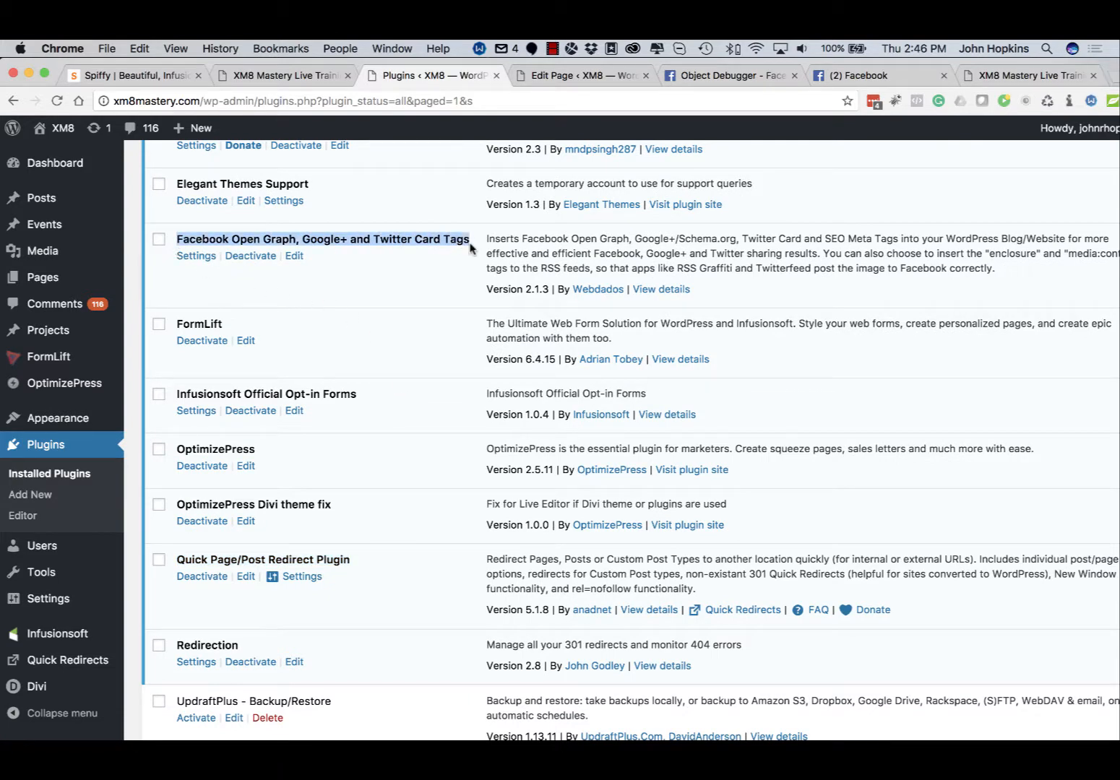